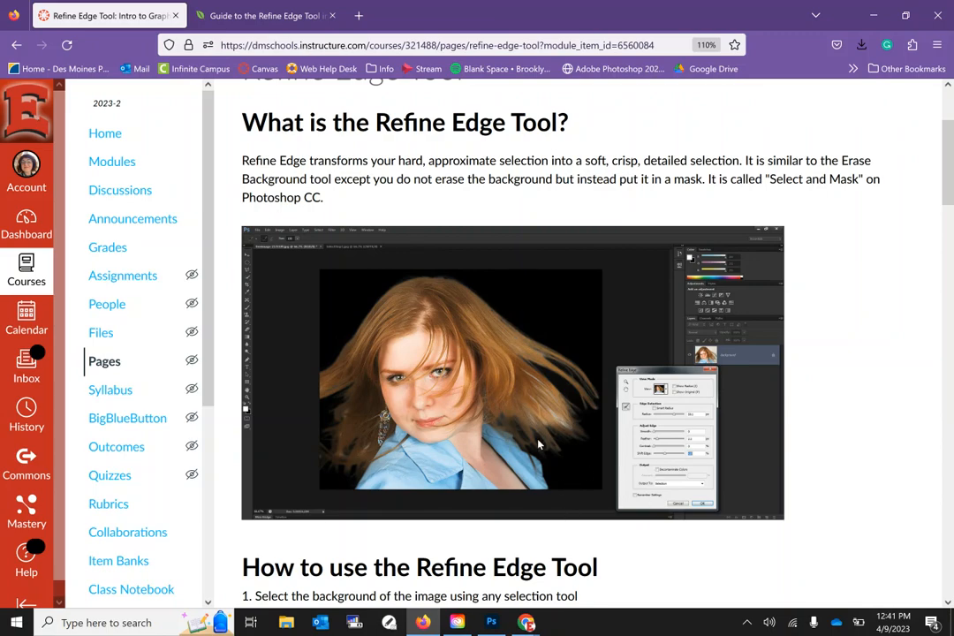
# Review the Refine Edge Tool lesson page, including the how-to instructions, the videos, the task description and the practice images.
pyautogui.scroll(-6, 538, 444)
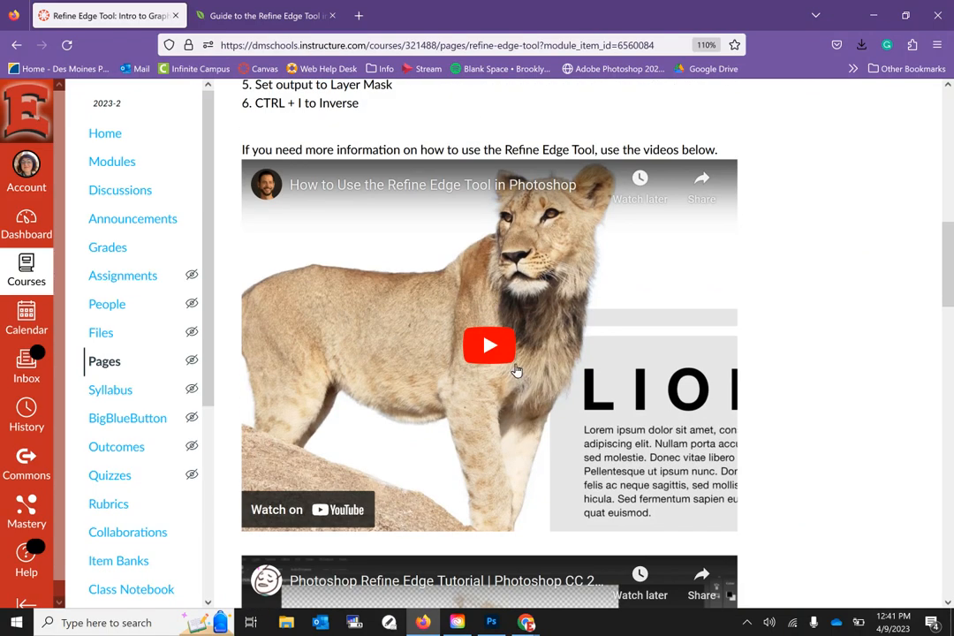
pyautogui.scroll(6, 521, 398)
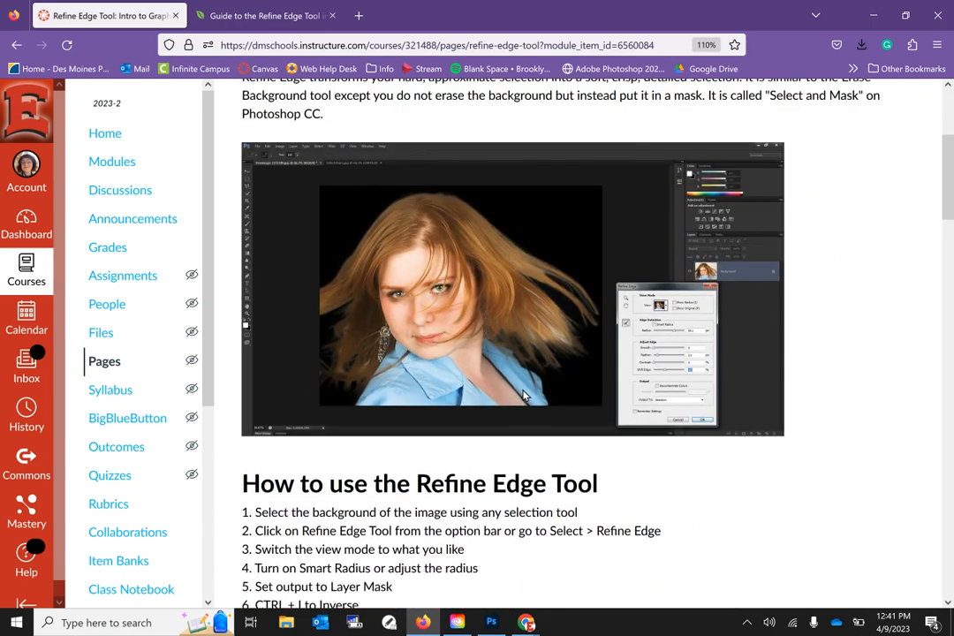
pyautogui.scroll(3, 523, 395)
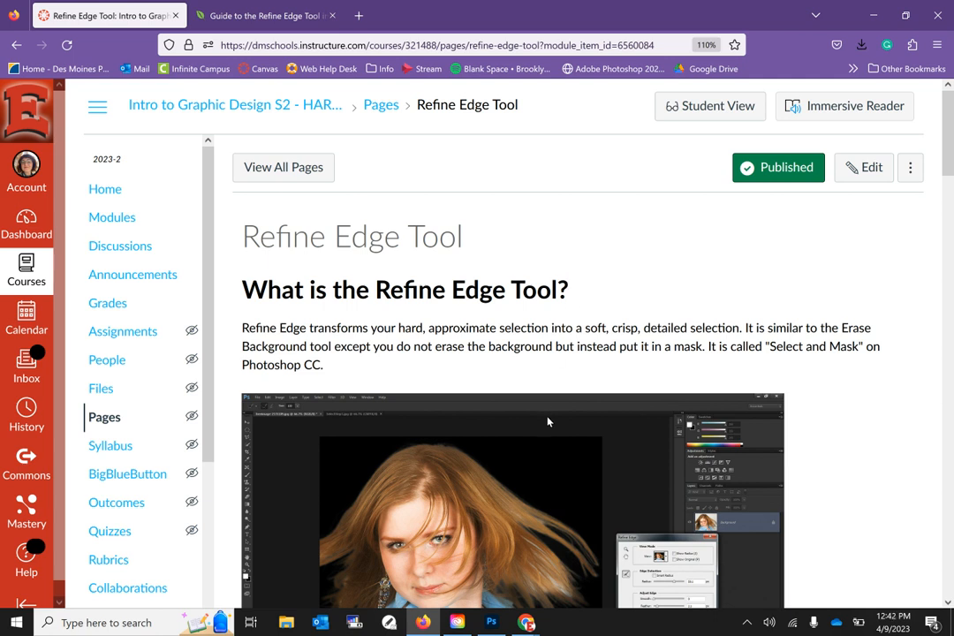
pyautogui.scroll(-2, 548, 421)
pyautogui.scroll(1, 548, 421)
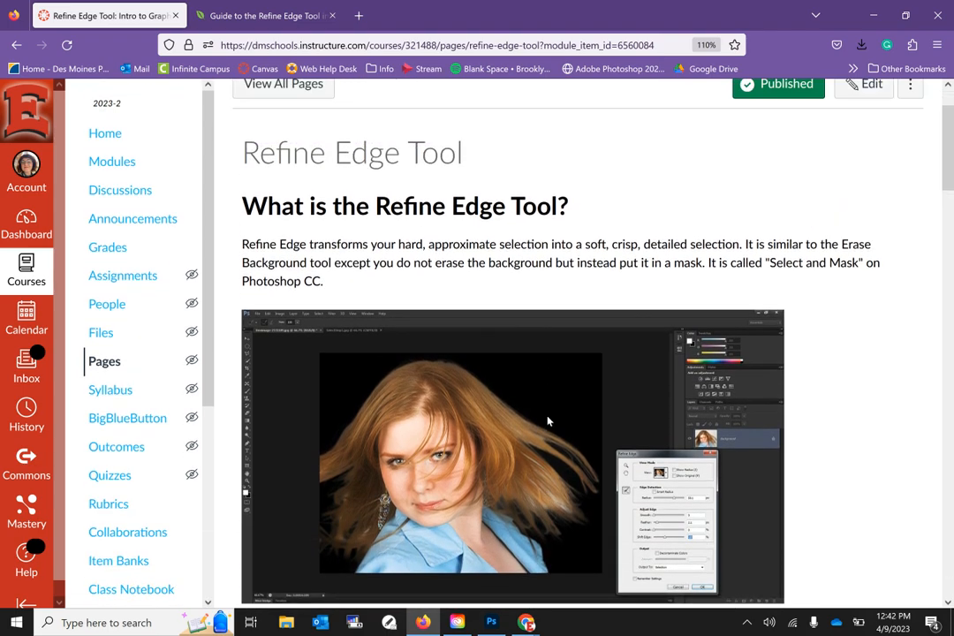
pyautogui.scroll(-12, 547, 421)
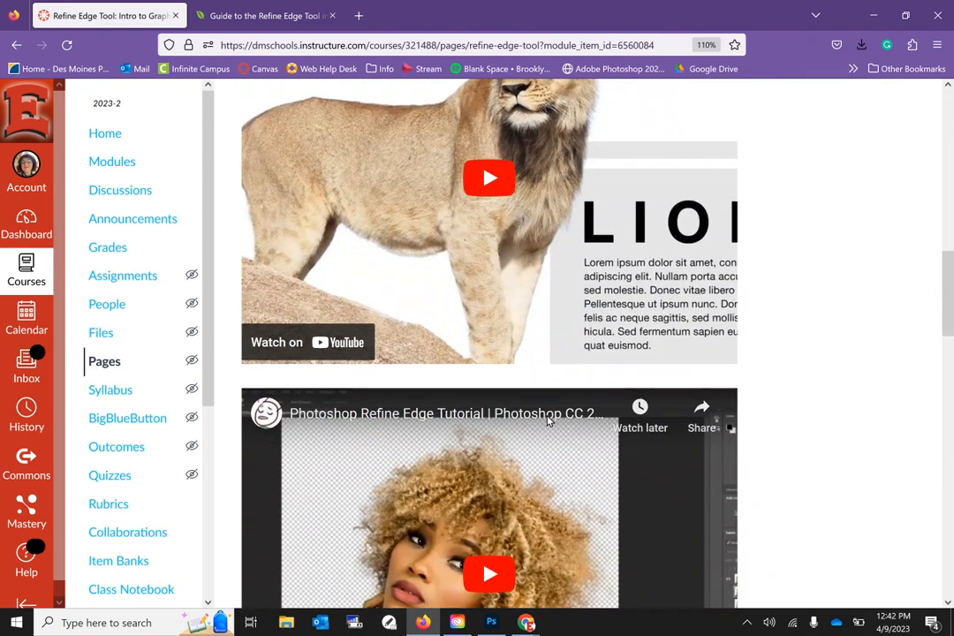
pyautogui.scroll(-6, 547, 422)
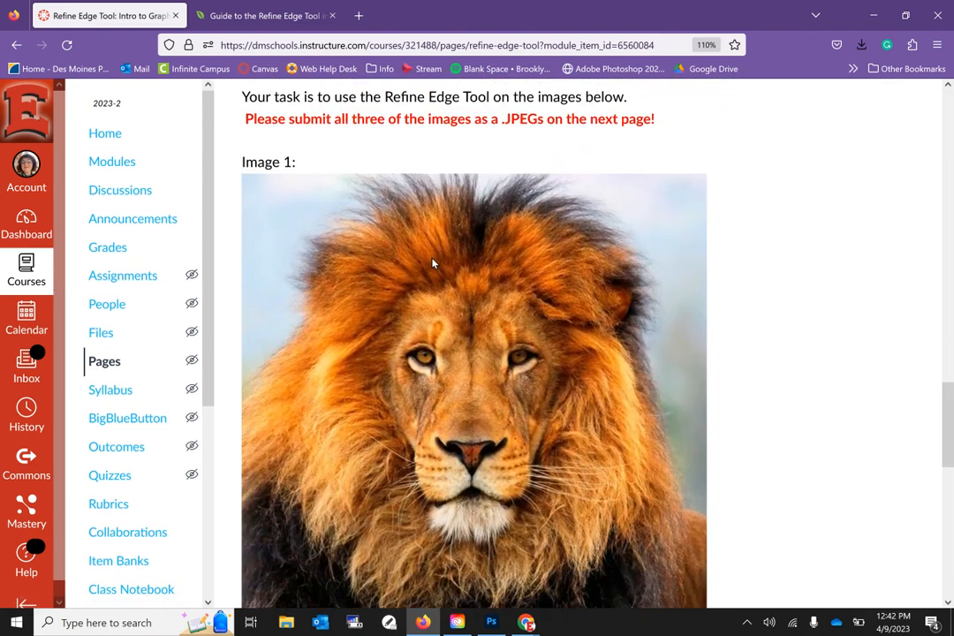
pyautogui.scroll(-6, 439, 379)
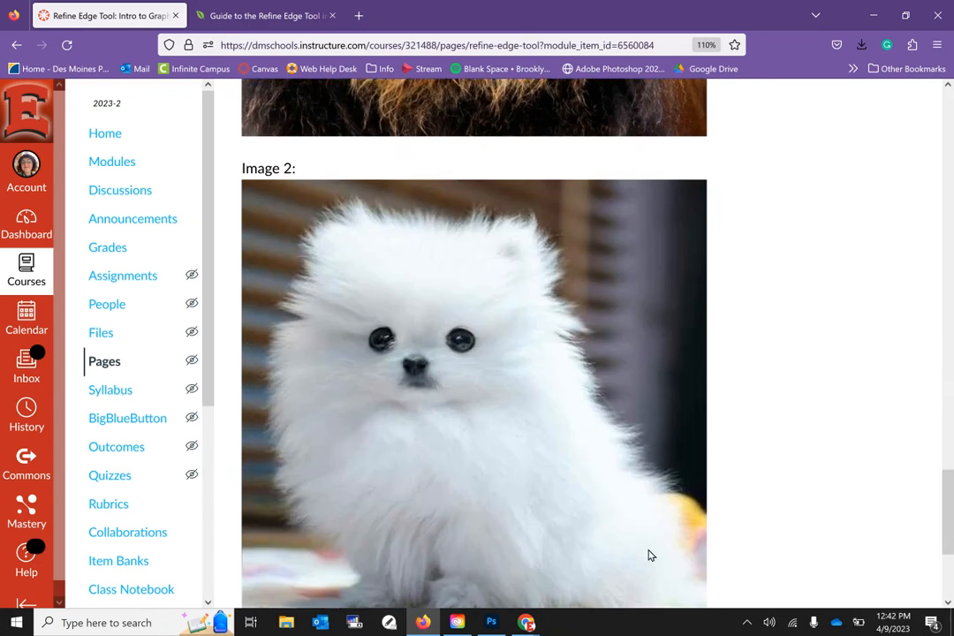
pyautogui.scroll(6, 623, 536)
pyautogui.scroll(1, 635, 460)
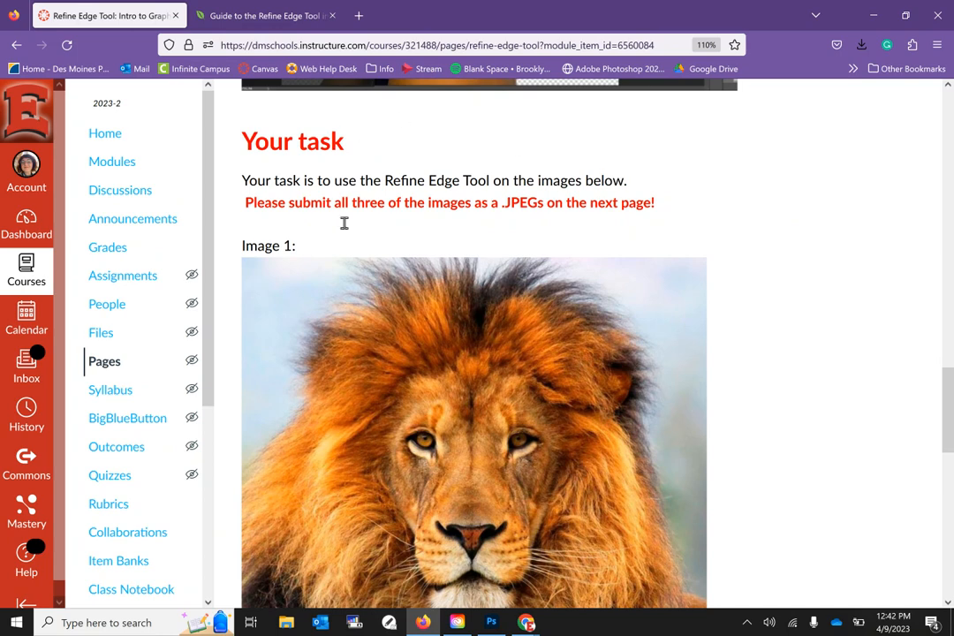
pyautogui.scroll(-1, 396, 387)
pyautogui.scroll(-3, 396, 387)
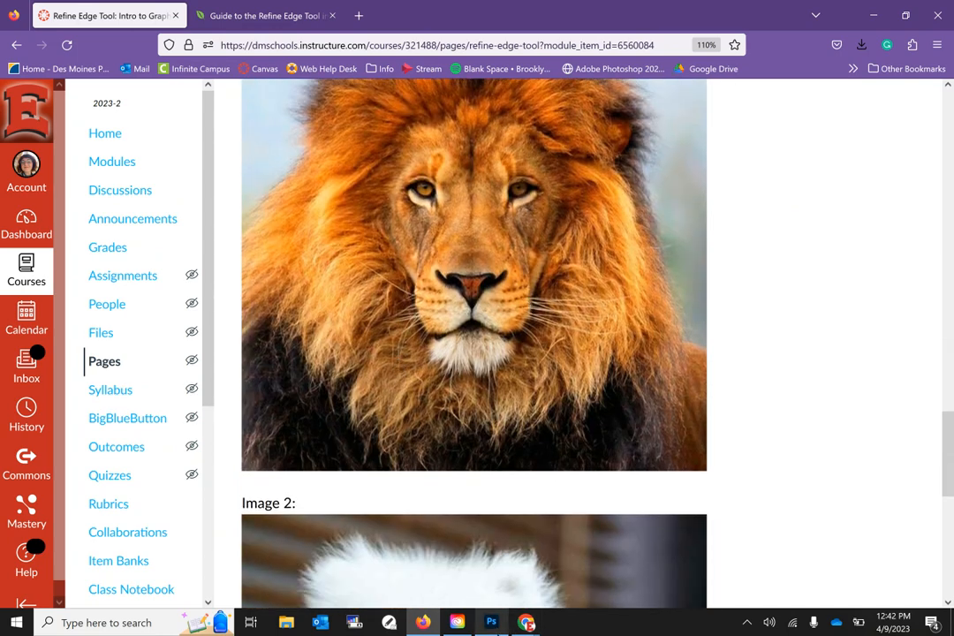
# Switch to Photoshop, view the finished example in lion (1).psdc, and return to the lion.jpg document.
pyautogui.click(491, 621)
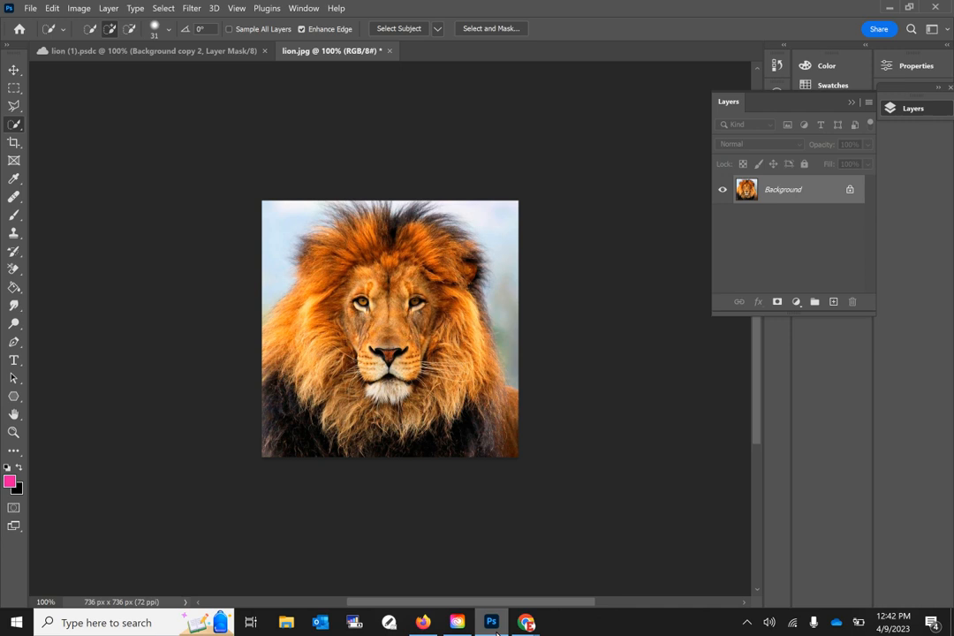
pyautogui.click(151, 52)
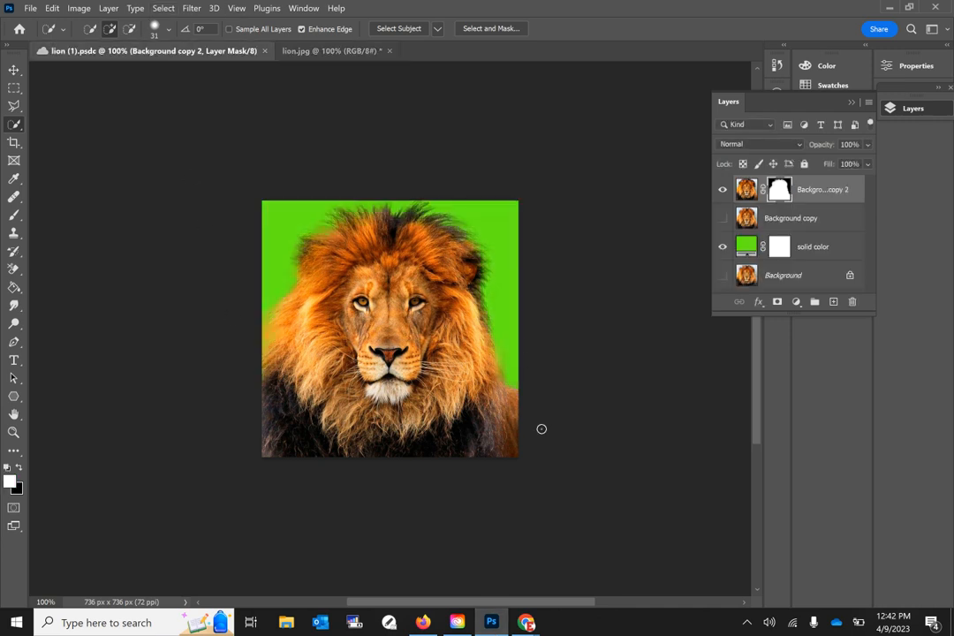
pyautogui.click(311, 56)
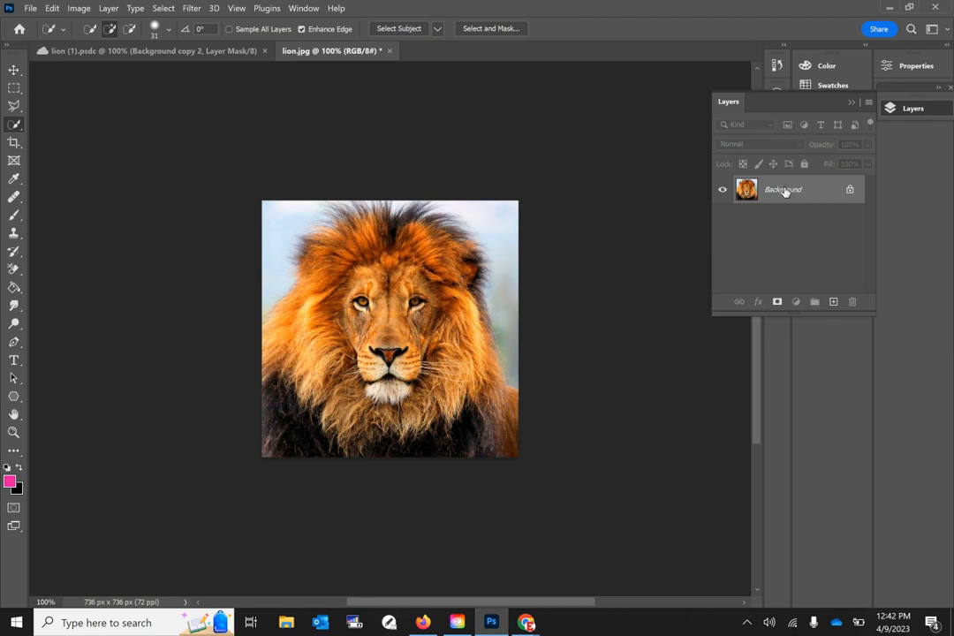
# Duplicate the Background layer of lion.jpg and hide the original Background layer.
pyautogui.moveTo(783, 191); pyautogui.dragTo(836, 303)
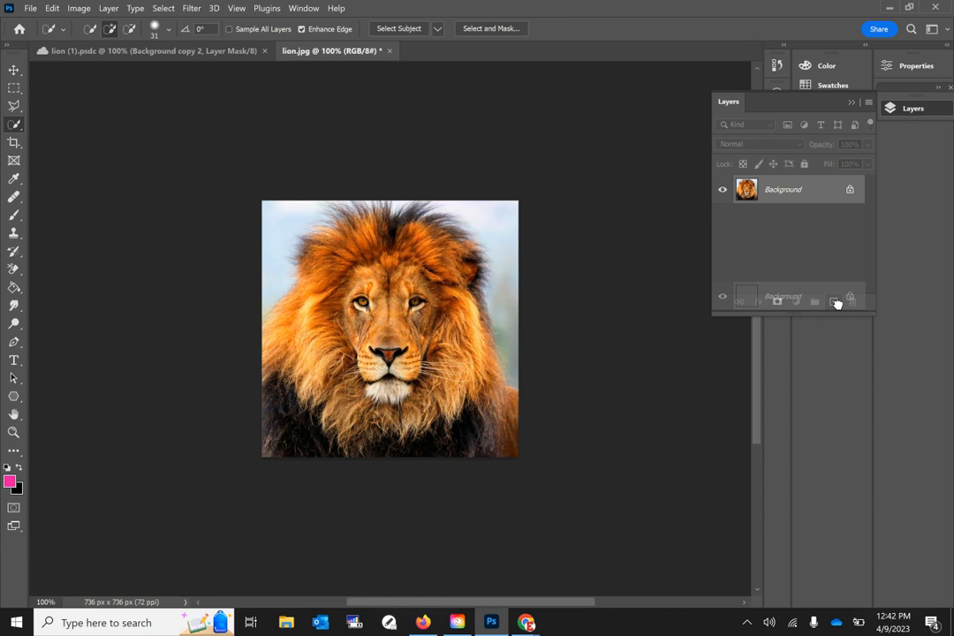
pyautogui.moveTo(837, 303); pyautogui.dragTo(835, 303)
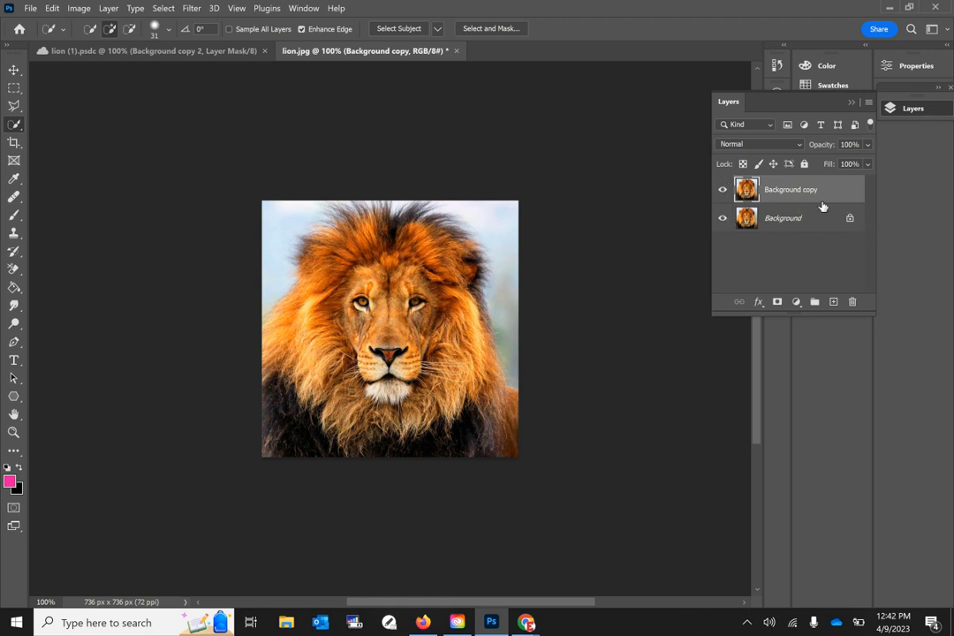
pyautogui.click(722, 219)
# Add a new layer named "Solid Color" and place it between the Background copy and Background layers.
pyautogui.click(833, 302)
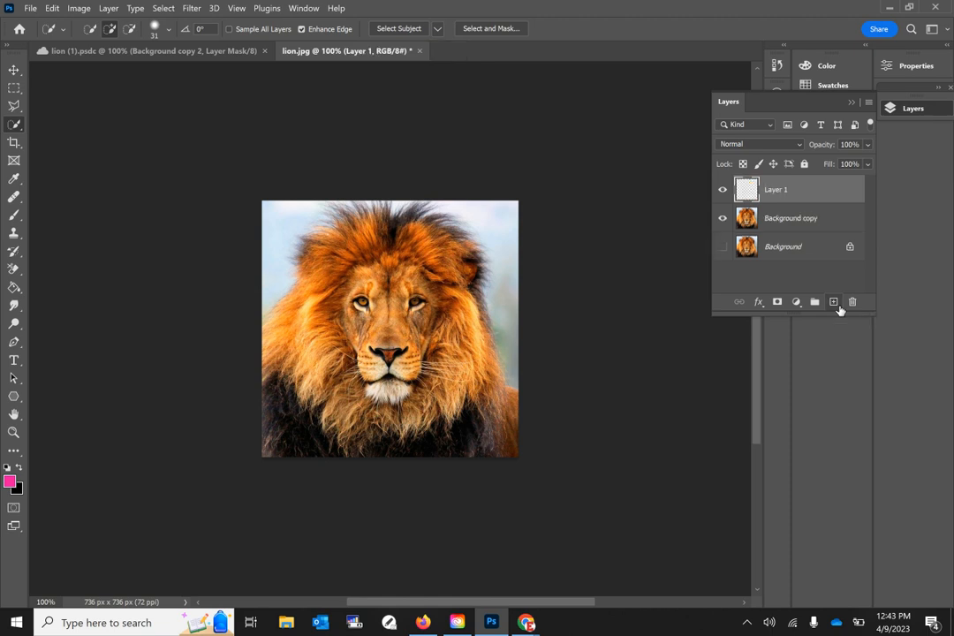
pyautogui.doubleClick(784, 188)
pyautogui.write('Solid Color')
pyautogui.click(835, 189)
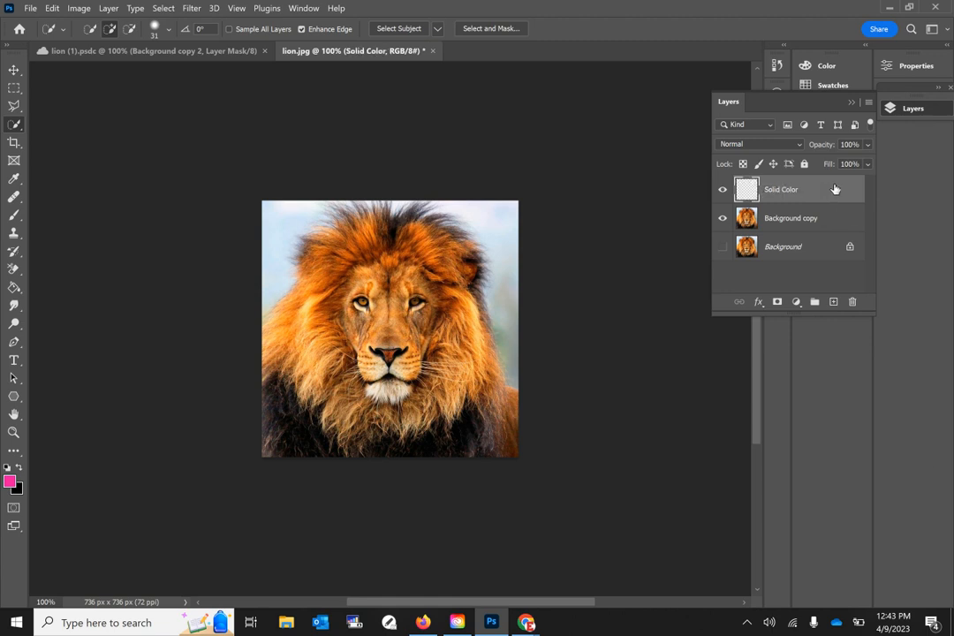
pyautogui.moveTo(835, 189); pyautogui.dragTo(837, 224)
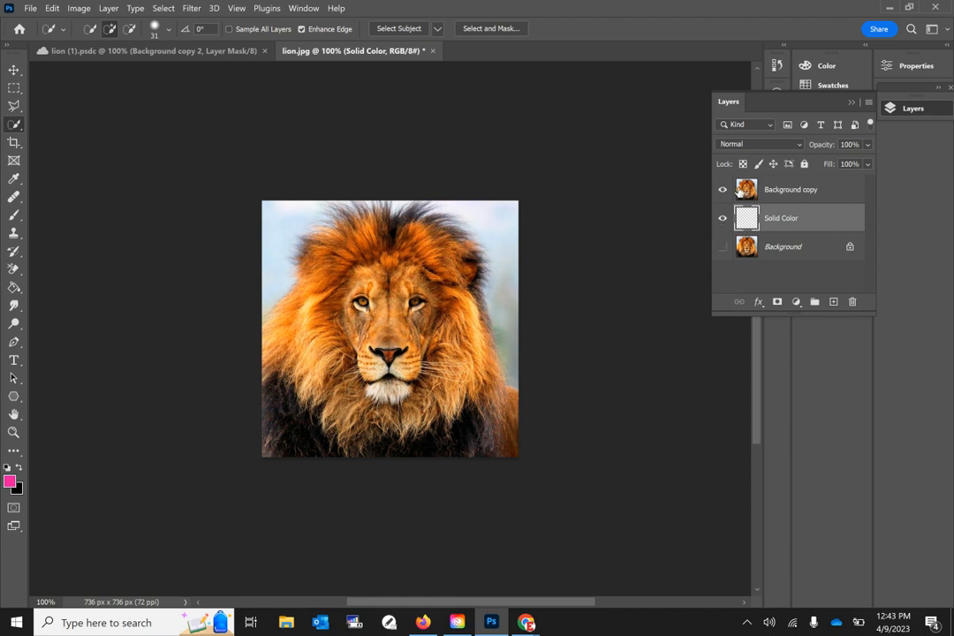
# Turn the Solid Color layer into a solid color fill using the turquoise 3decde.
pyautogui.click(722, 246)
pyautogui.click(798, 308)
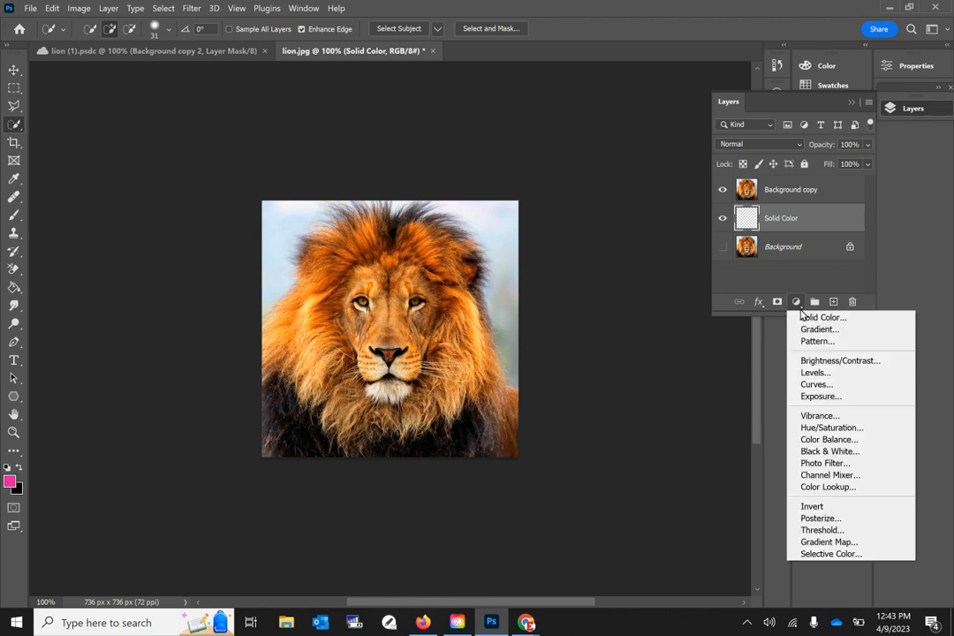
pyautogui.click(874, 324)
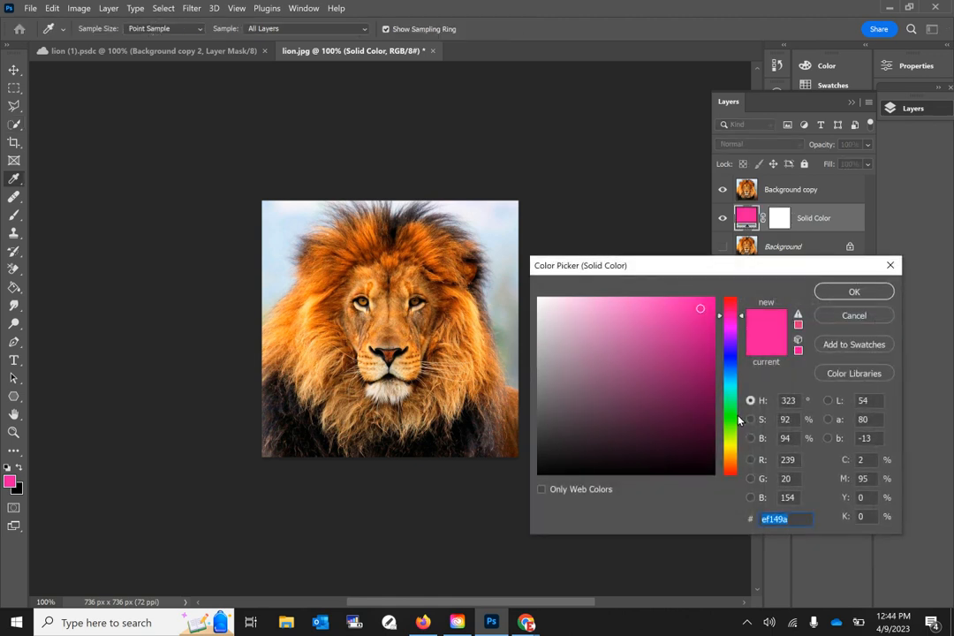
pyautogui.moveTo(738, 421); pyautogui.dragTo(733, 393)
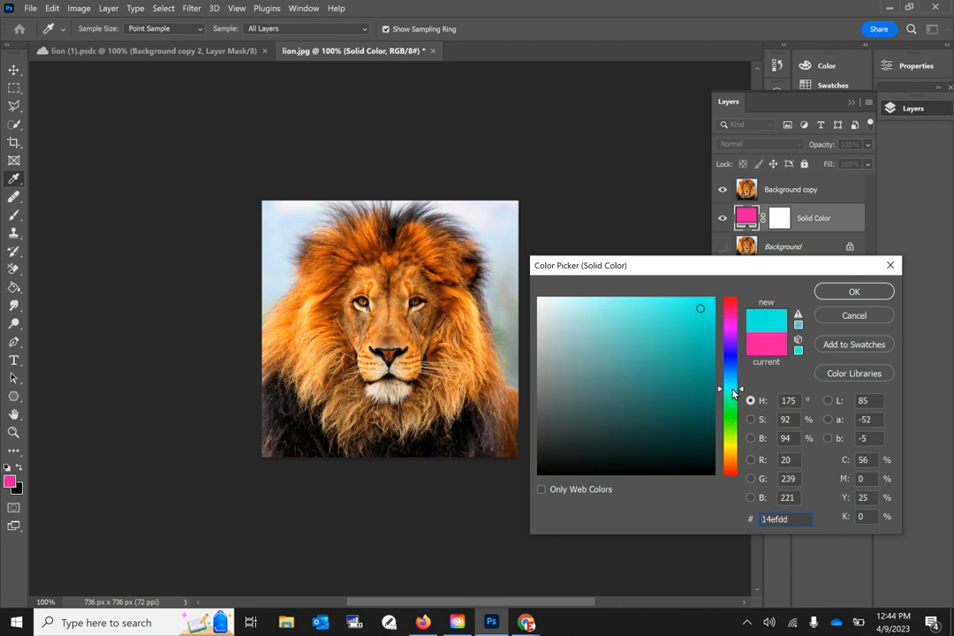
pyautogui.click(698, 338)
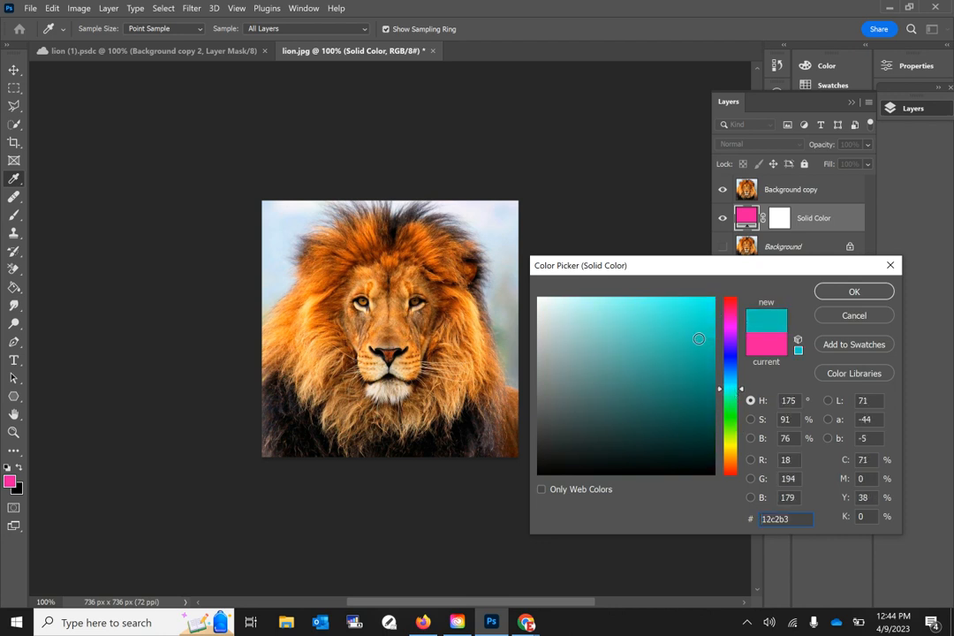
pyautogui.click(668, 310)
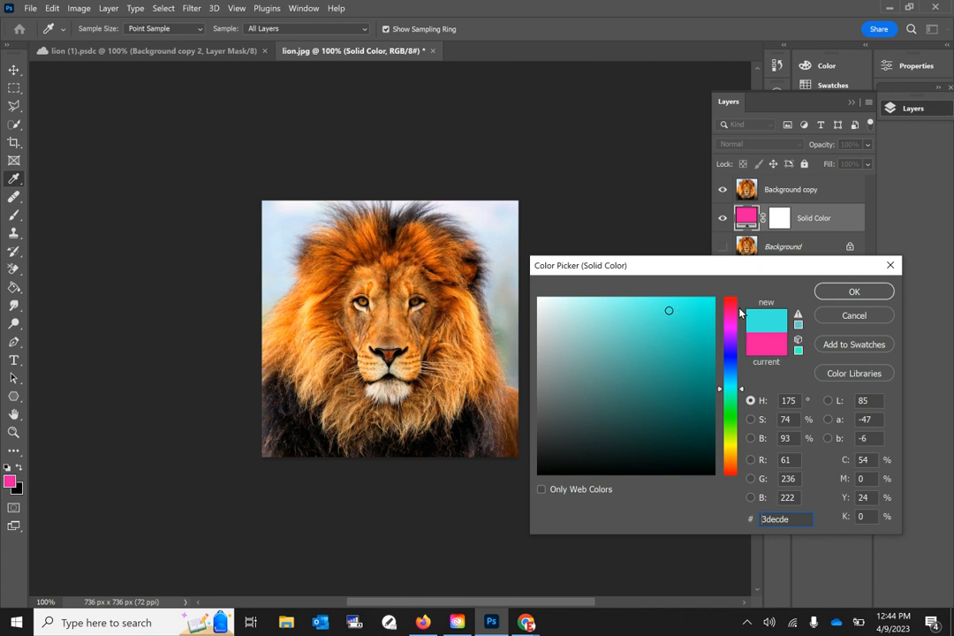
pyautogui.click(850, 293)
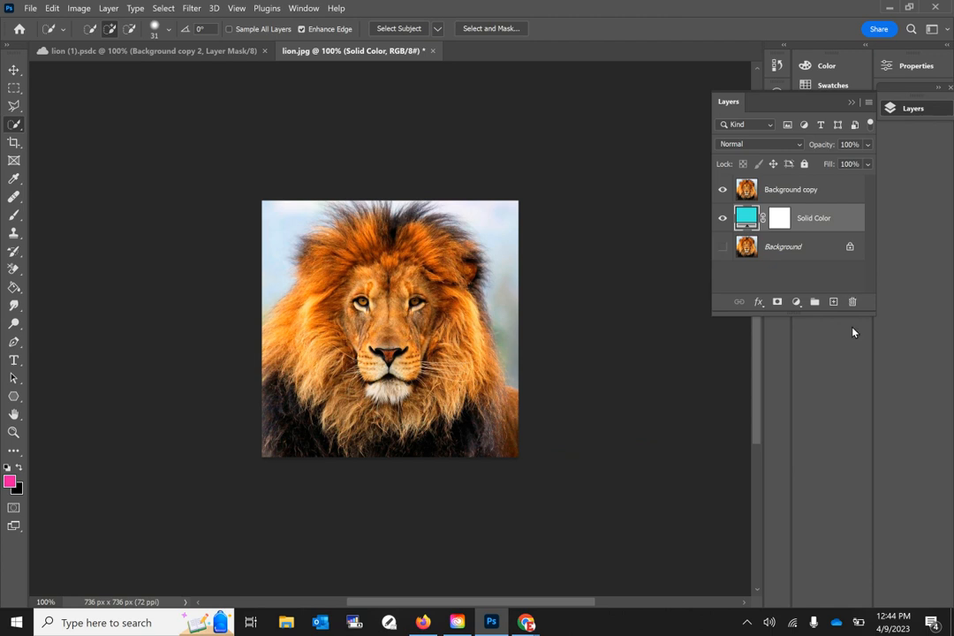
# Make the Background copy layer active and choose the Quick Selection Tool.
pyautogui.click(842, 195)
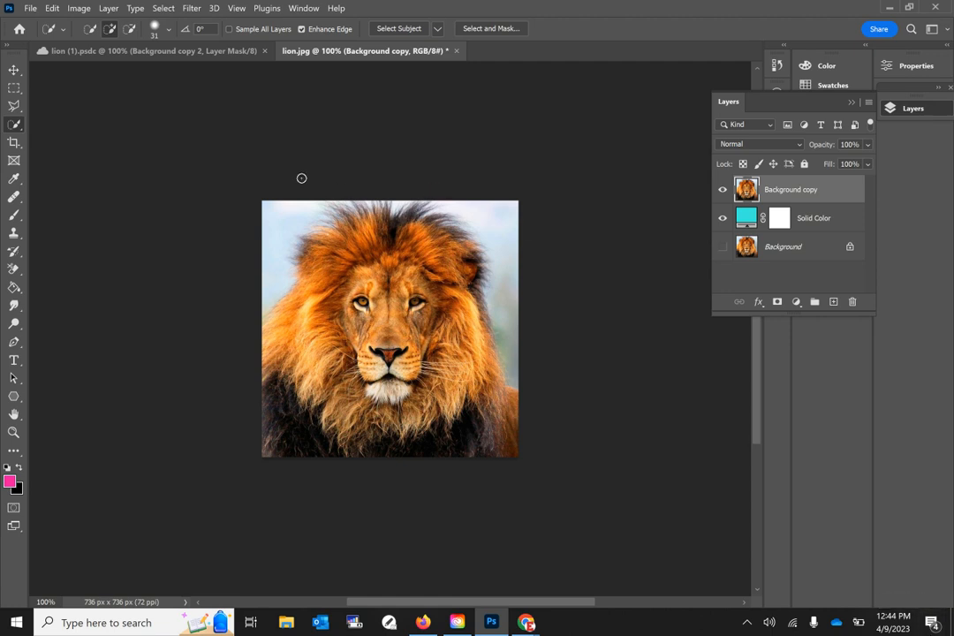
pyautogui.rightClick(11, 126)
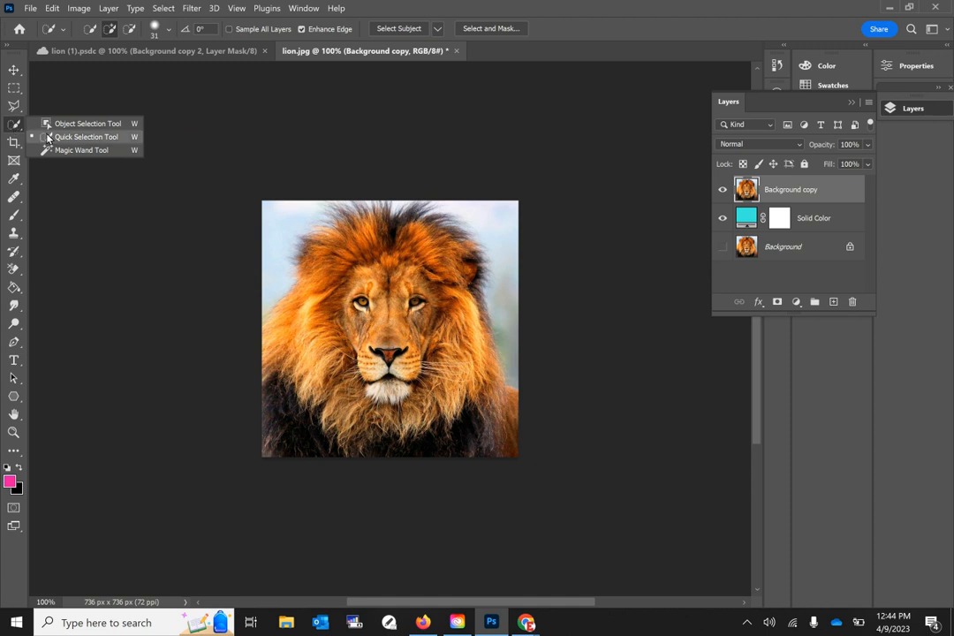
pyautogui.click(51, 139)
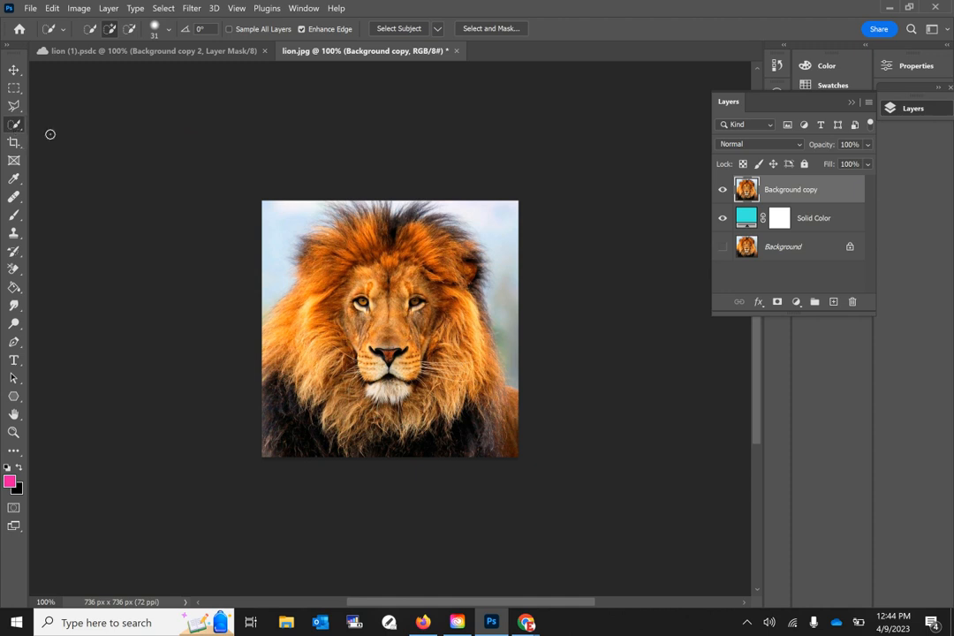
# Try brushing a quick selection over the lion and subtracting the sky beside its mane, and clear the selection.
pyautogui.moveTo(496, 440)
pyautogui.mouseDown()
pyautogui.moveTo(402, 326)
pyautogui.moveTo(371, 265)
pyautogui.moveTo(391, 273)
pyautogui.moveTo(354, 265)
pyautogui.moveTo(309, 300)
pyautogui.moveTo(274, 370)
pyautogui.moveTo(281, 426)
pyautogui.moveTo(424, 479)
pyautogui.mouseUp()
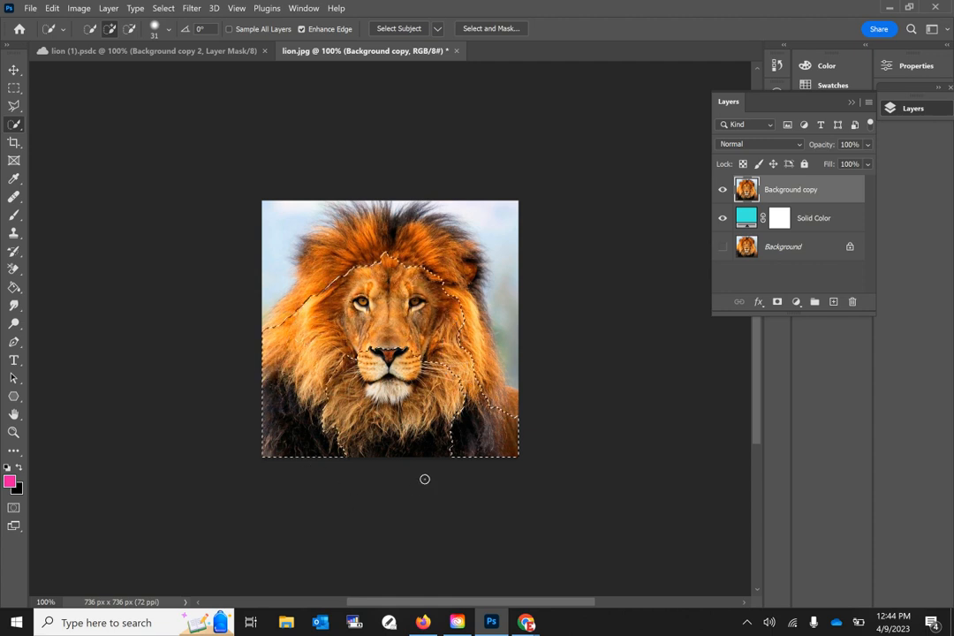
pyautogui.moveTo(369, 432)
pyautogui.mouseDown()
pyautogui.moveTo(338, 325)
pyautogui.moveTo(343, 264)
pyautogui.moveTo(371, 249)
pyautogui.moveTo(457, 278)
pyautogui.mouseUp()
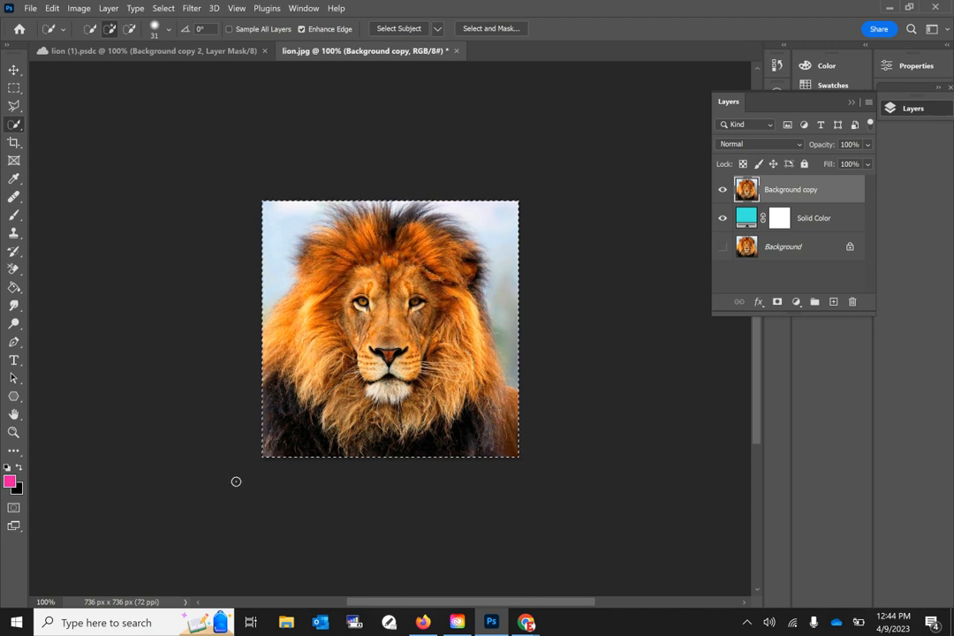
pyautogui.click(130, 31)
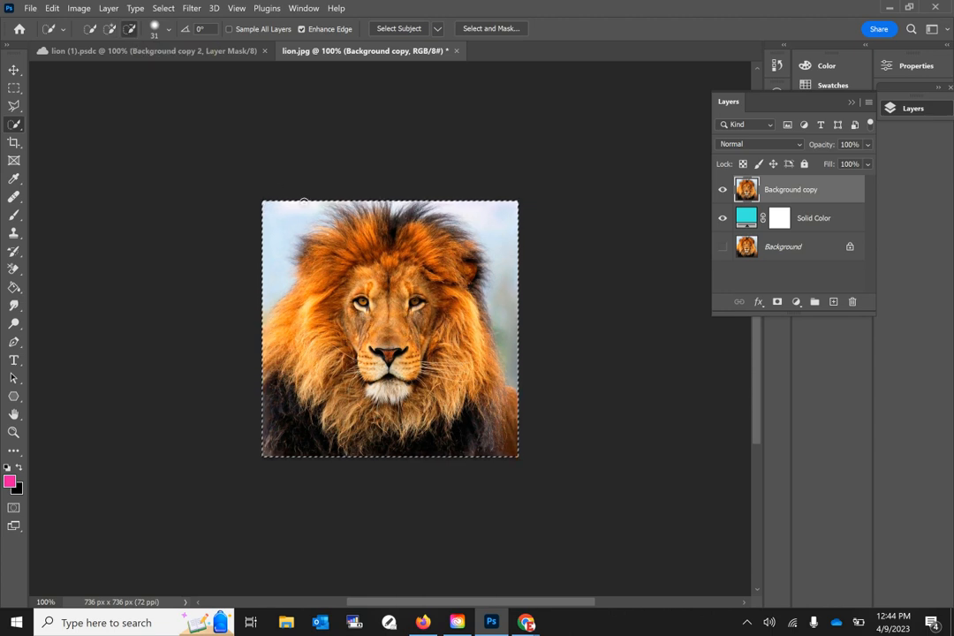
pyautogui.moveTo(309, 198); pyautogui.dragTo(262, 247)
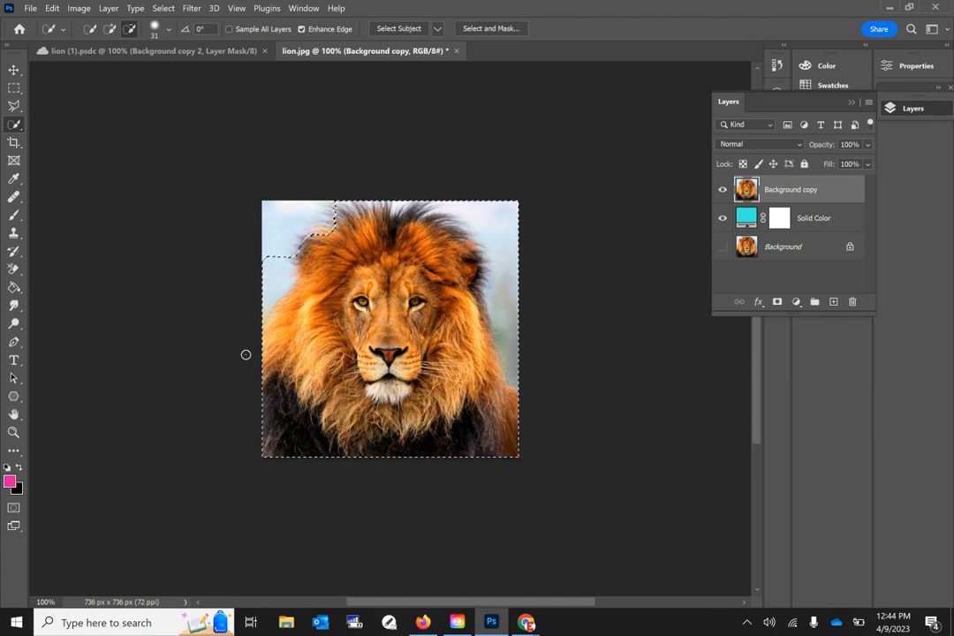
pyautogui.hotkey('ctrl', 'd')
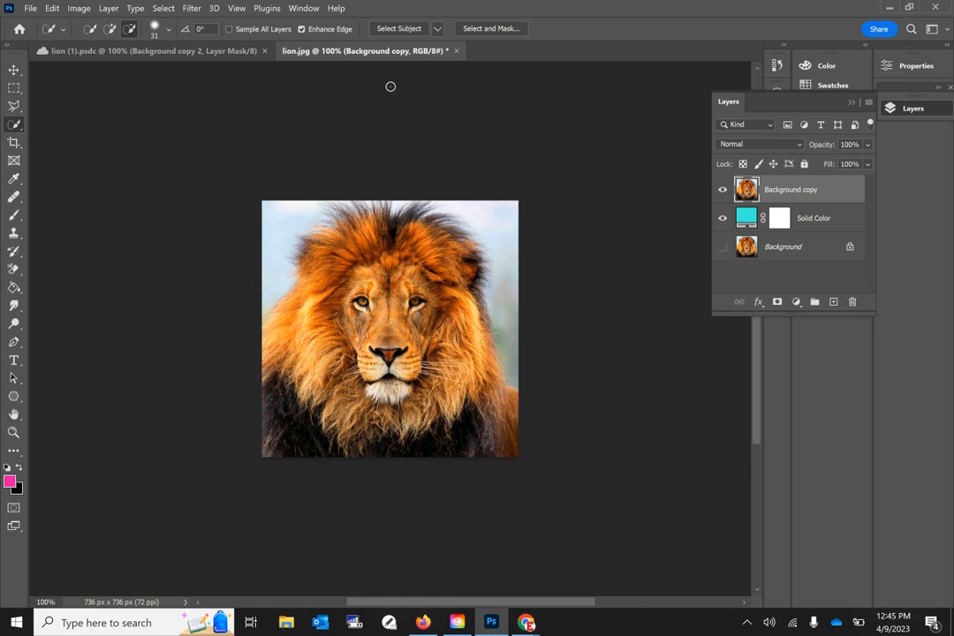
# Select the lion on the Background copy layer with Select Subject, and return to the Quick Selection Tool at 200% zoom.
pyautogui.click(392, 30)
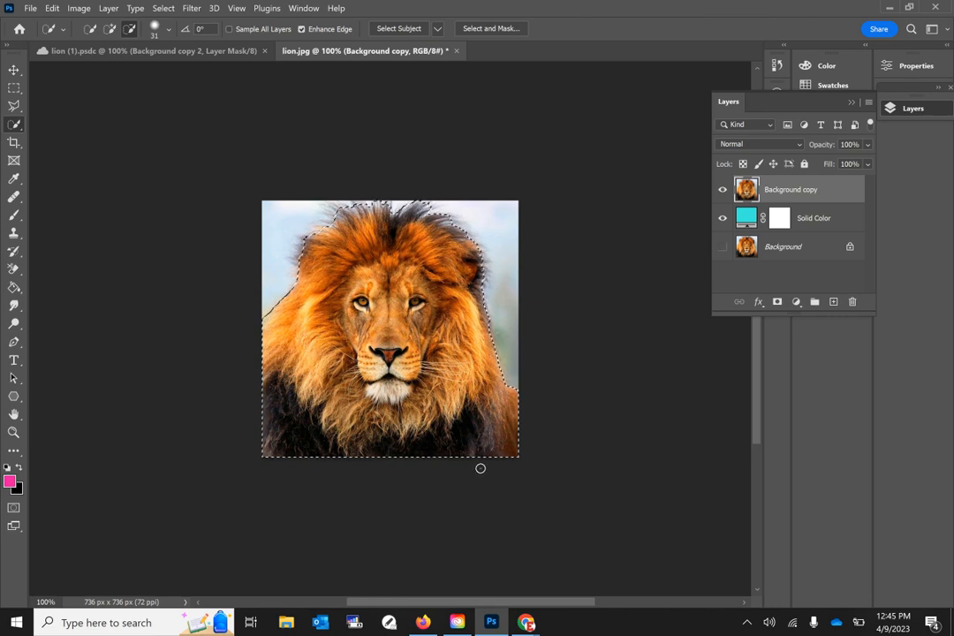
pyautogui.press('z')
pyautogui.click(403, 381)
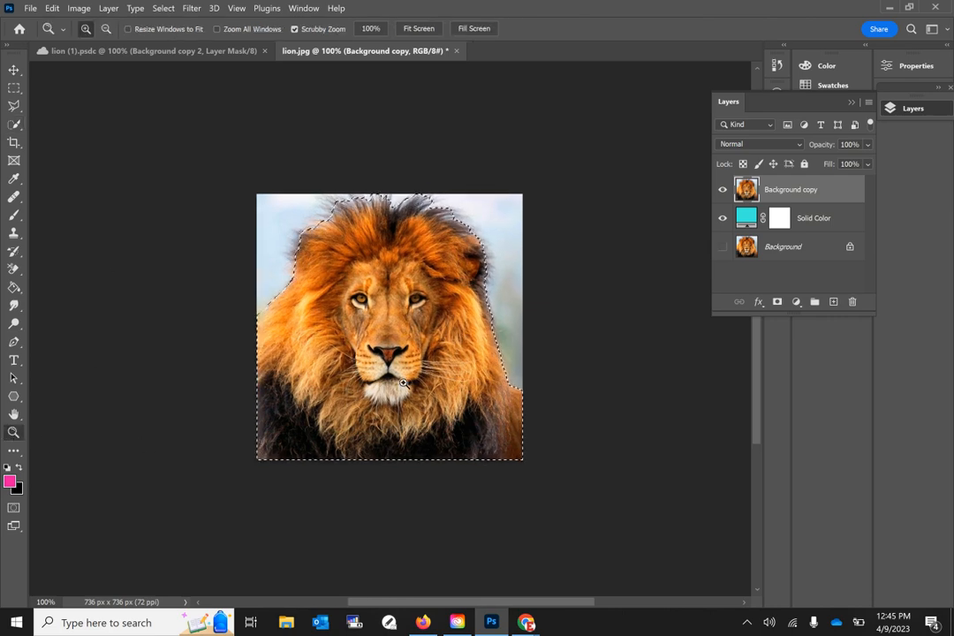
pyautogui.scroll(7, 439, 366)
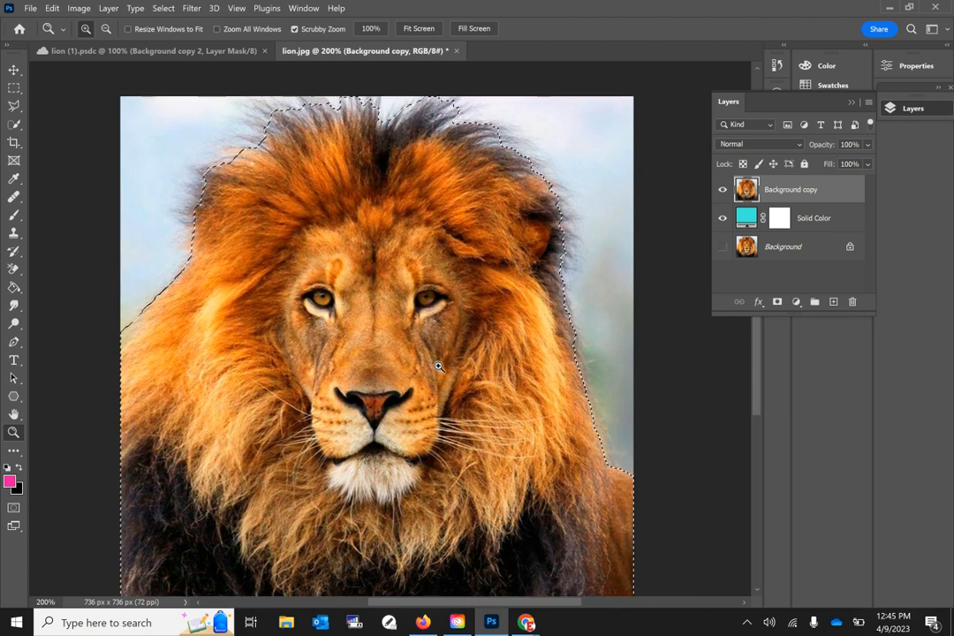
pyautogui.click(14, 128)
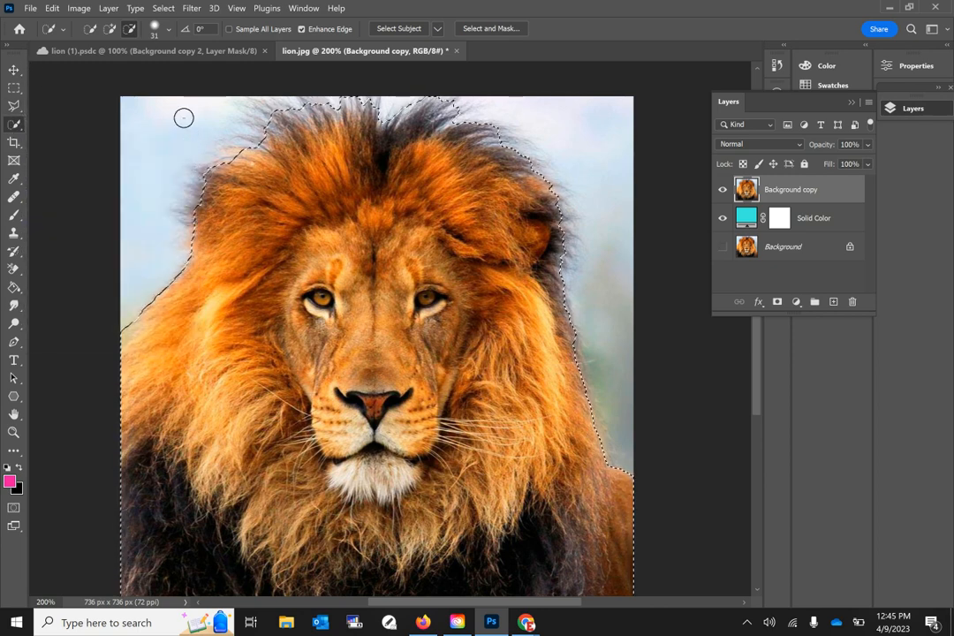
# Open the lion selection in Select and Mask, setting the edge detection radius to 76 px and the Refine Edge Brush size to 58 px.
pyautogui.click(491, 32)
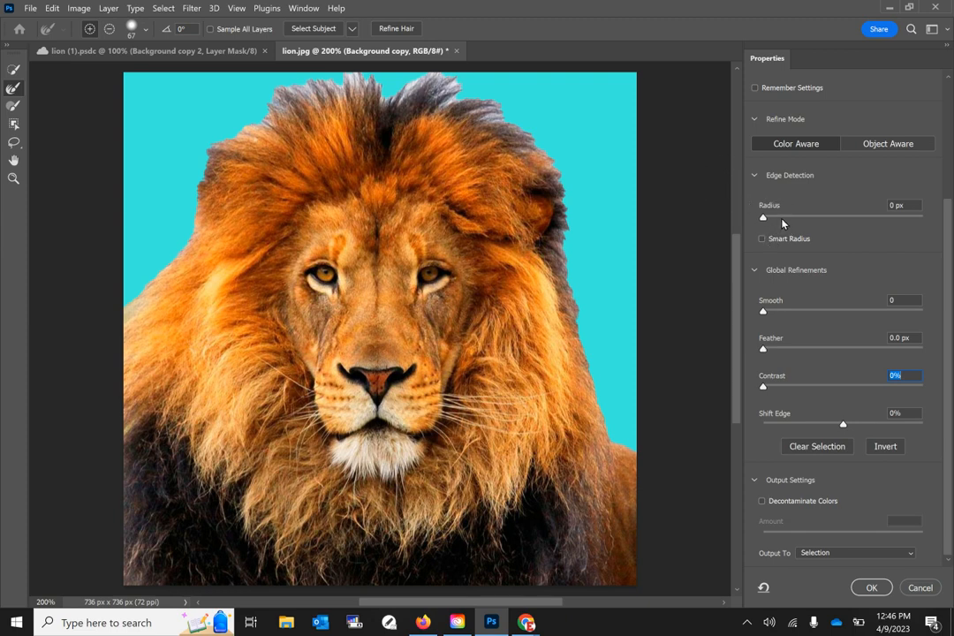
pyautogui.click(886, 218)
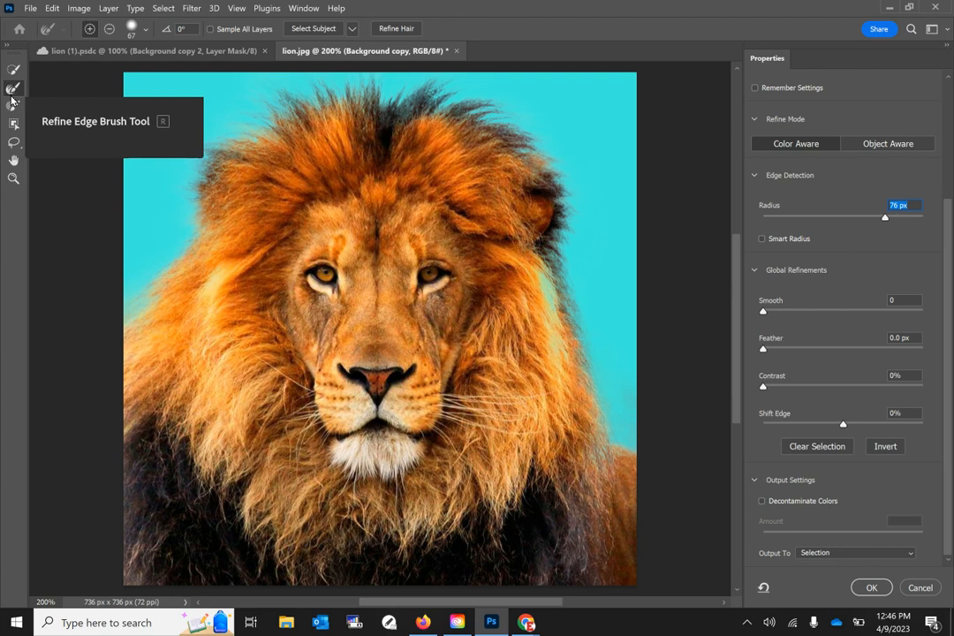
pyautogui.click(128, 28)
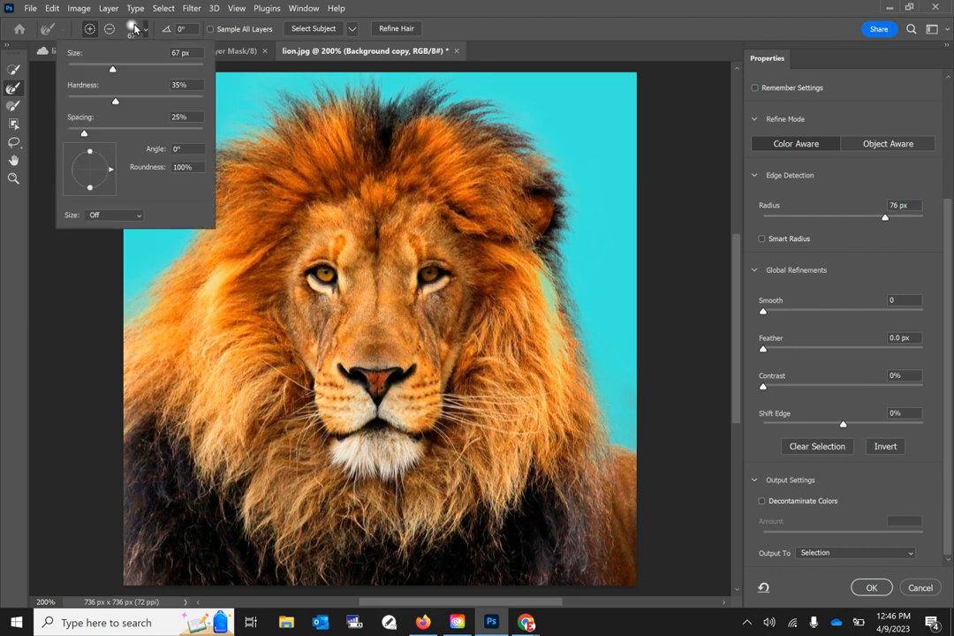
pyautogui.moveTo(98, 72); pyautogui.dragTo(98, 100)
pyautogui.moveTo(92, 68); pyautogui.dragTo(106, 68)
pyautogui.click(615, 427)
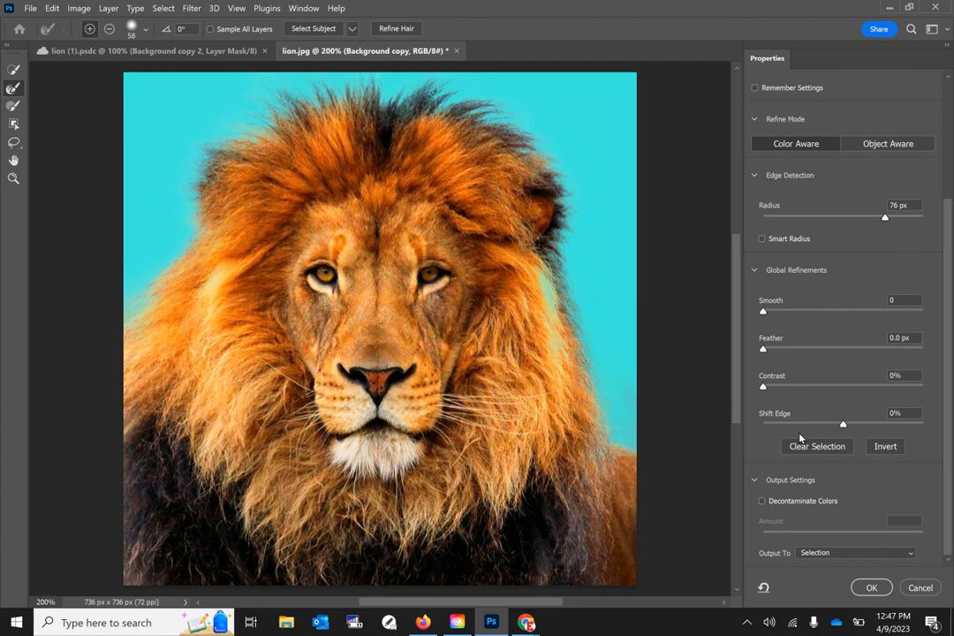
# Decontaminate the edge colors by 85% and output the refined selection to a new layer with a layer mask.
pyautogui.click(753, 481)
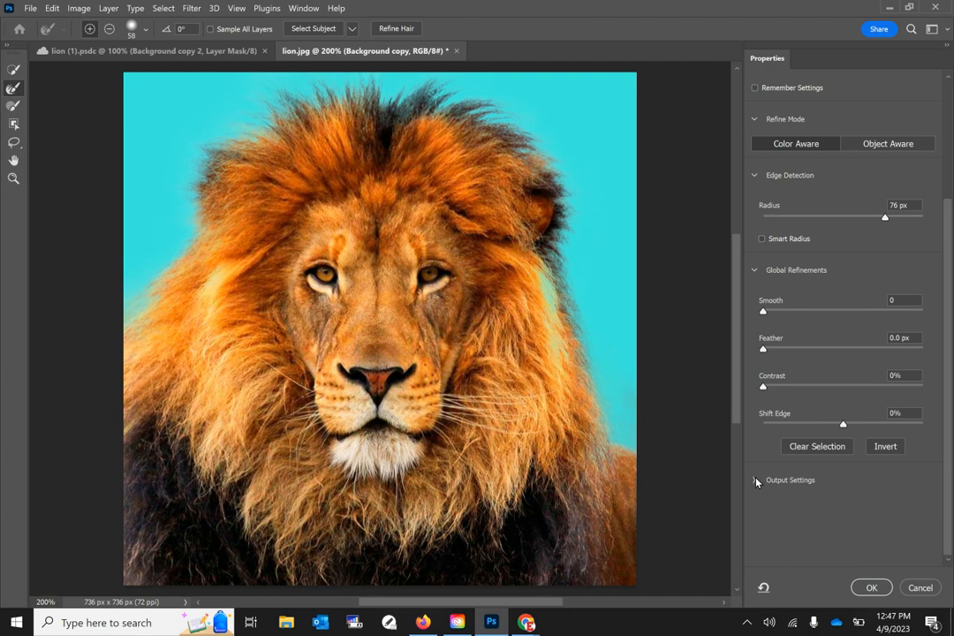
pyautogui.click(755, 480)
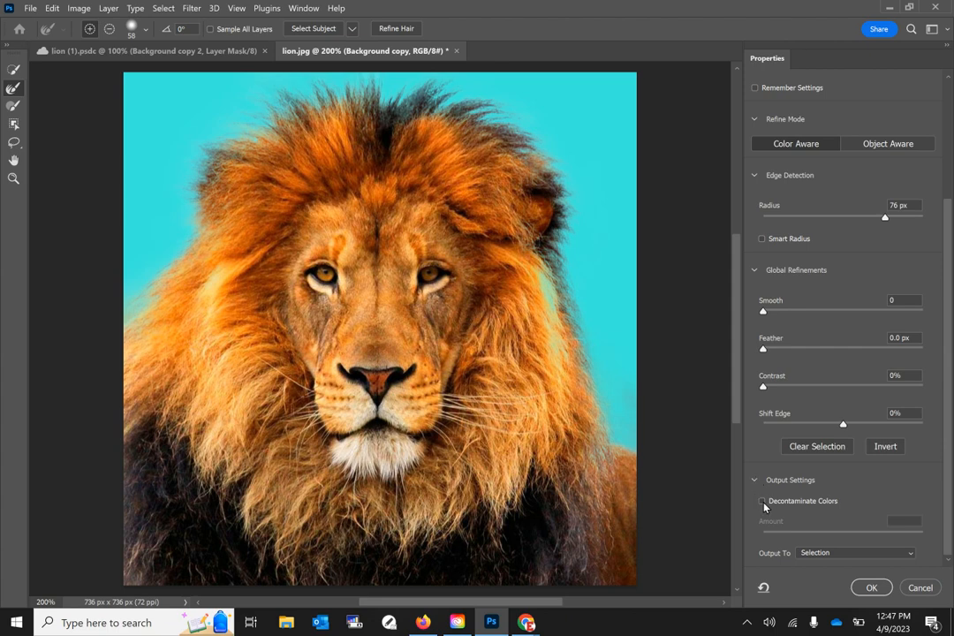
pyautogui.click(763, 503)
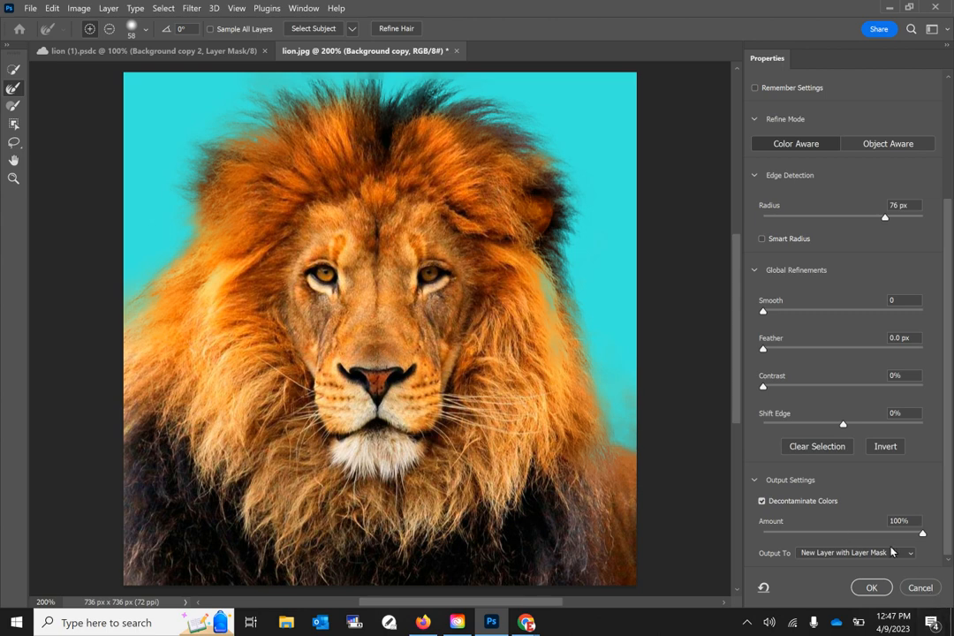
pyautogui.moveTo(922, 532); pyautogui.dragTo(898, 542)
pyautogui.click(845, 554)
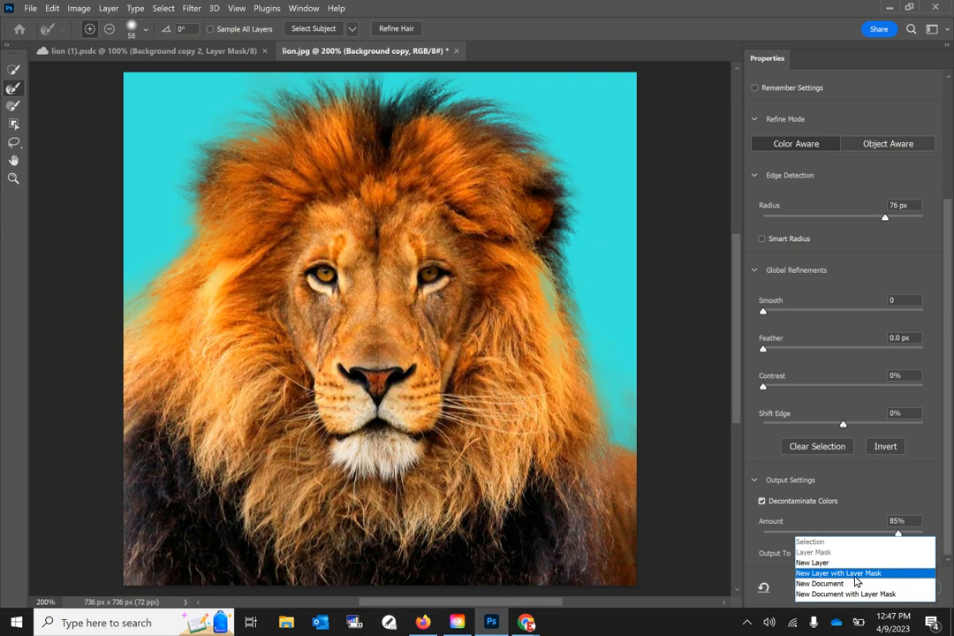
pyautogui.click(874, 573)
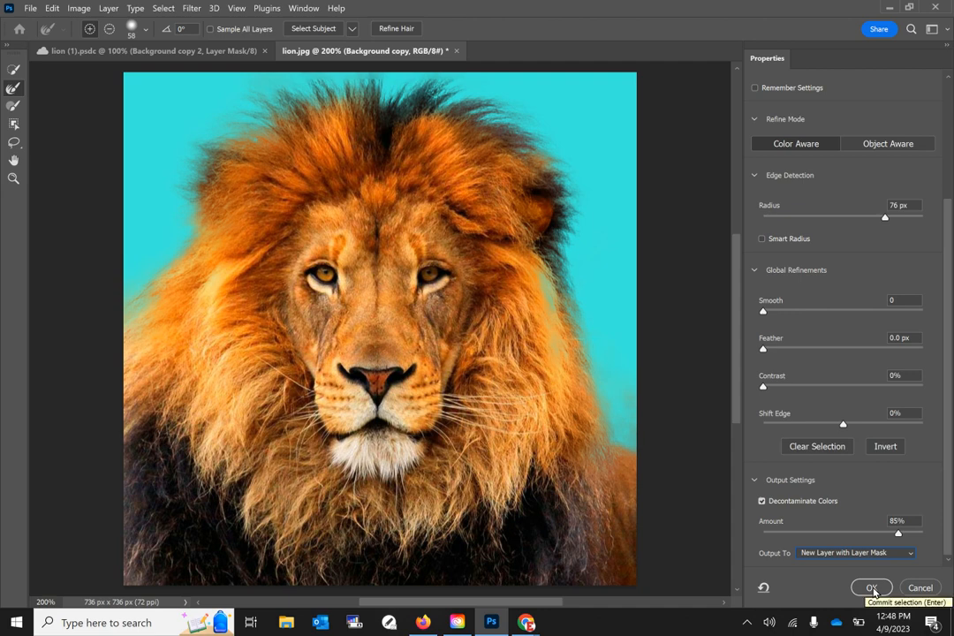
pyautogui.click(872, 588)
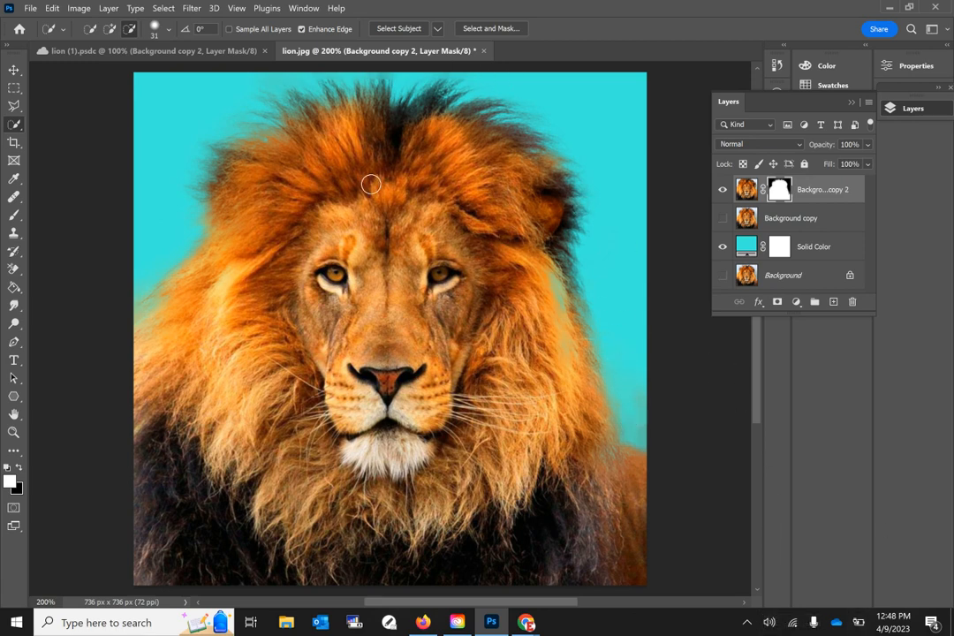
# Hide the Solid Color layer and export the cut-out as a transparent PNG named lion in the Canvas Images folder.
pyautogui.click(723, 275)
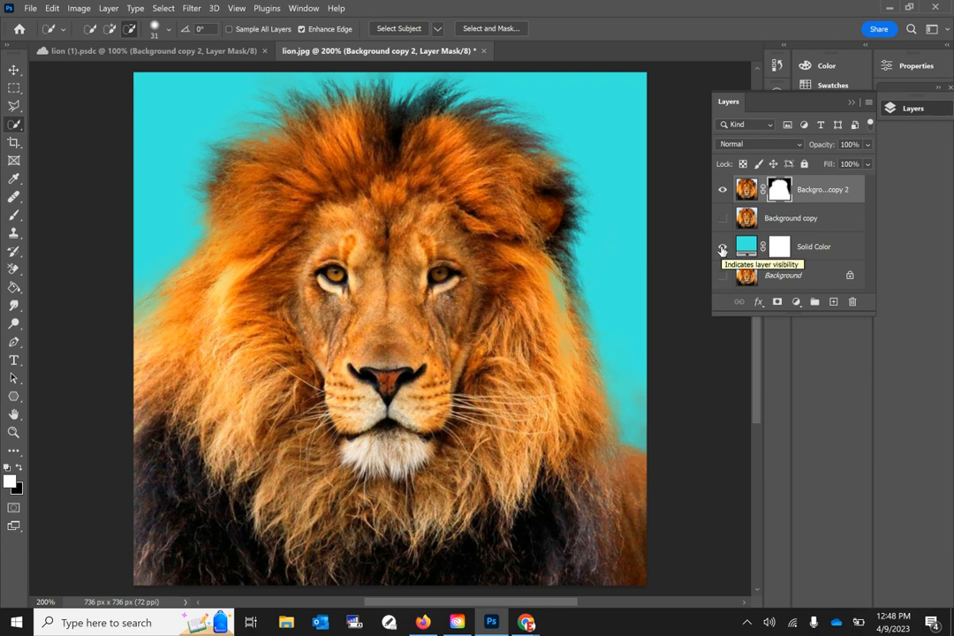
pyautogui.click(723, 247)
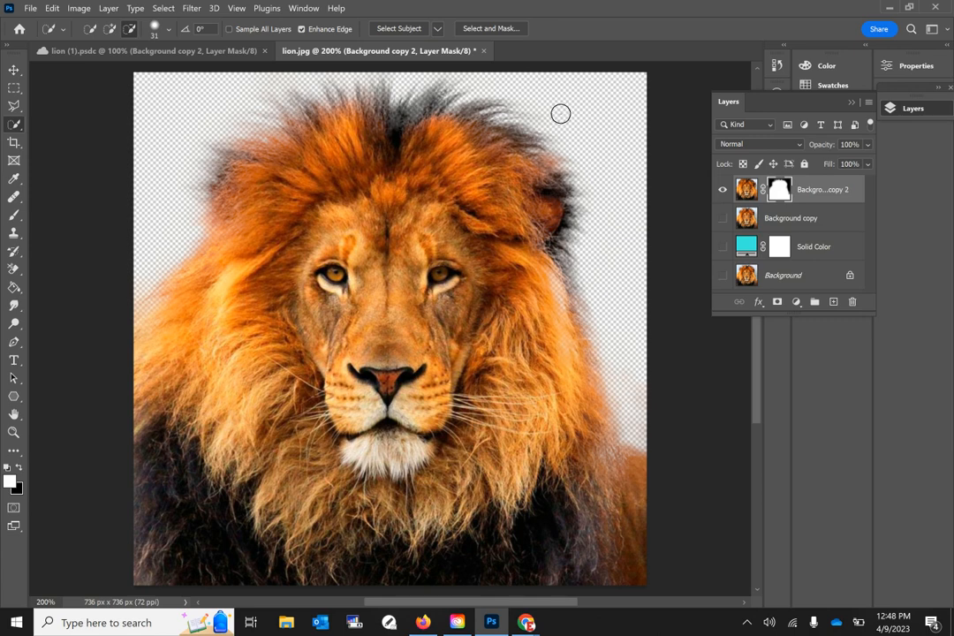
pyautogui.click(30, 9)
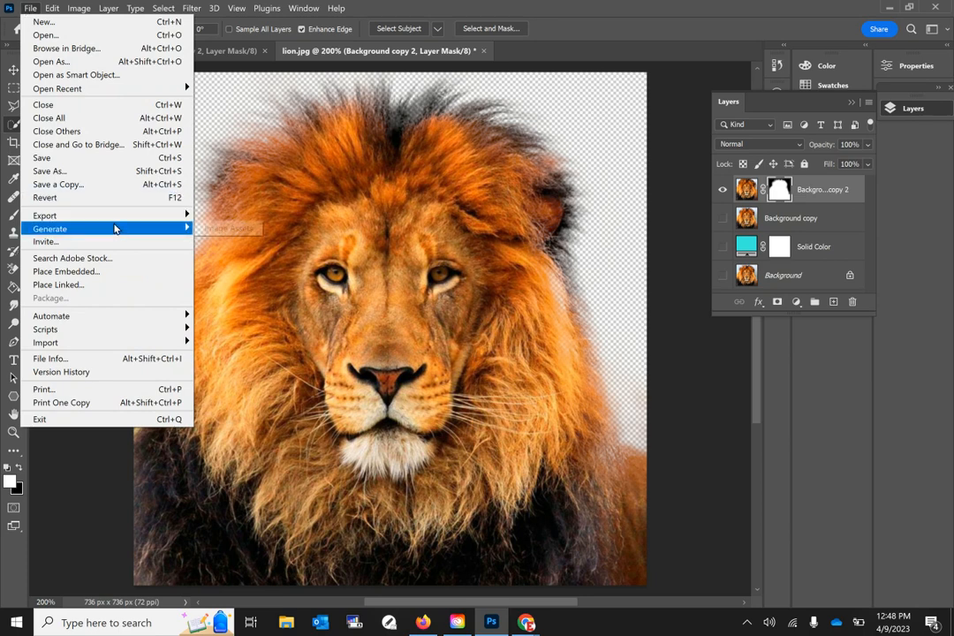
pyautogui.moveTo(113, 223)
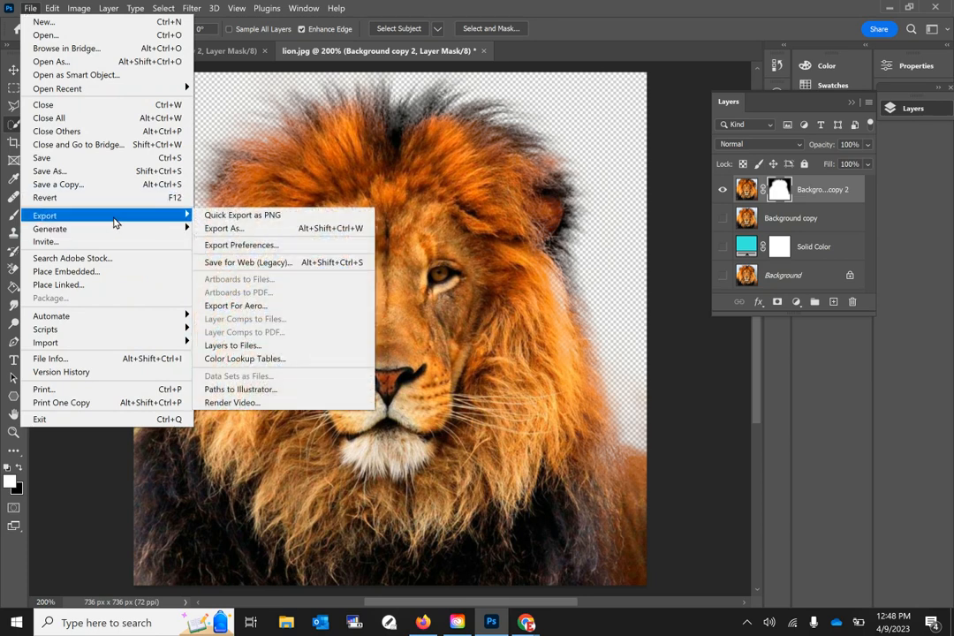
pyautogui.click(242, 231)
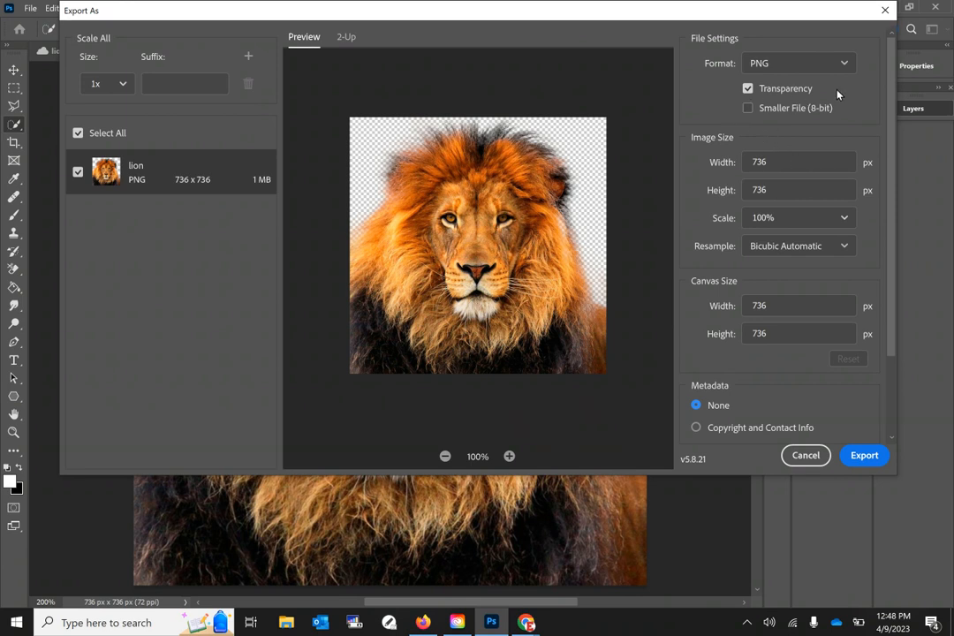
pyautogui.click(863, 456)
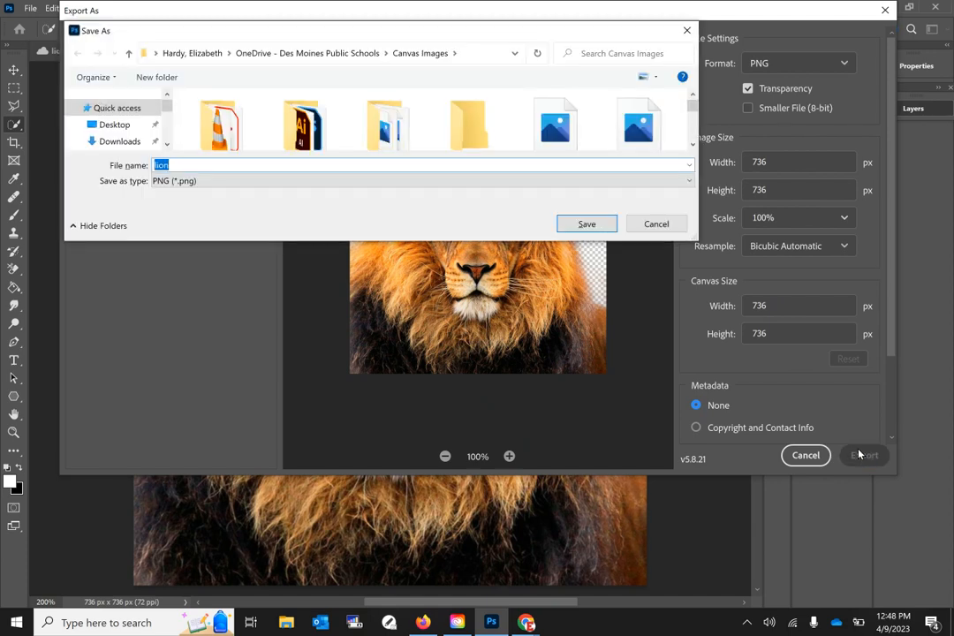
pyautogui.click(597, 227)
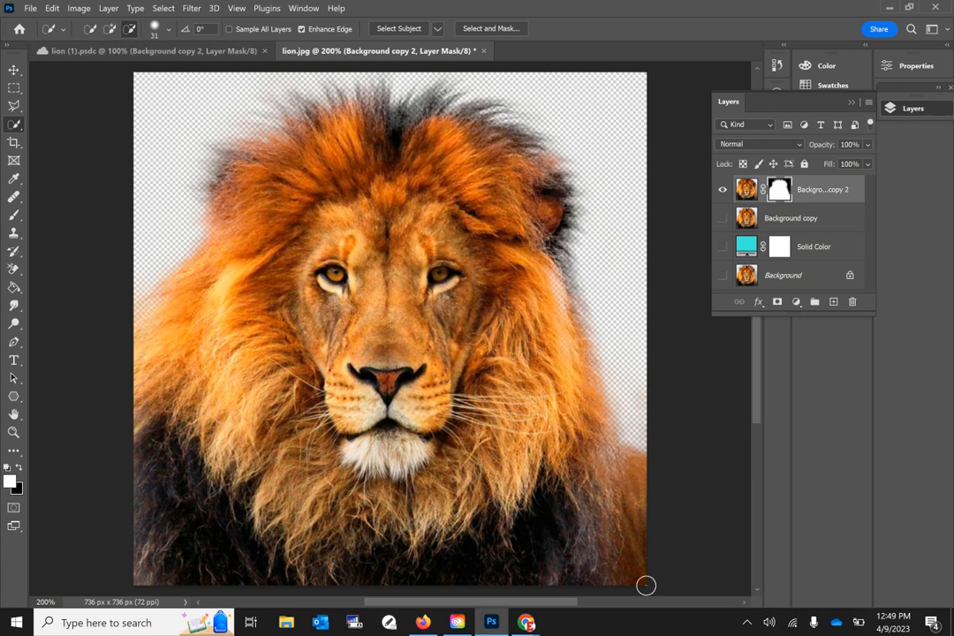
# Export the cut-out again as a transparent PNG to the Canvas Images folder, adding the surname to the file name.
pyautogui.click(30, 8)
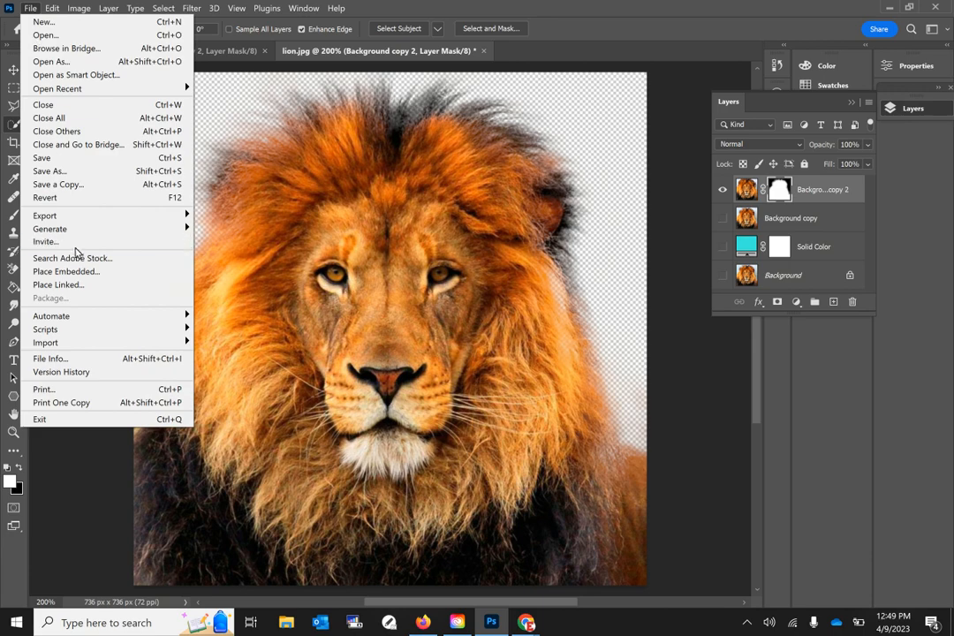
pyautogui.moveTo(75, 215)
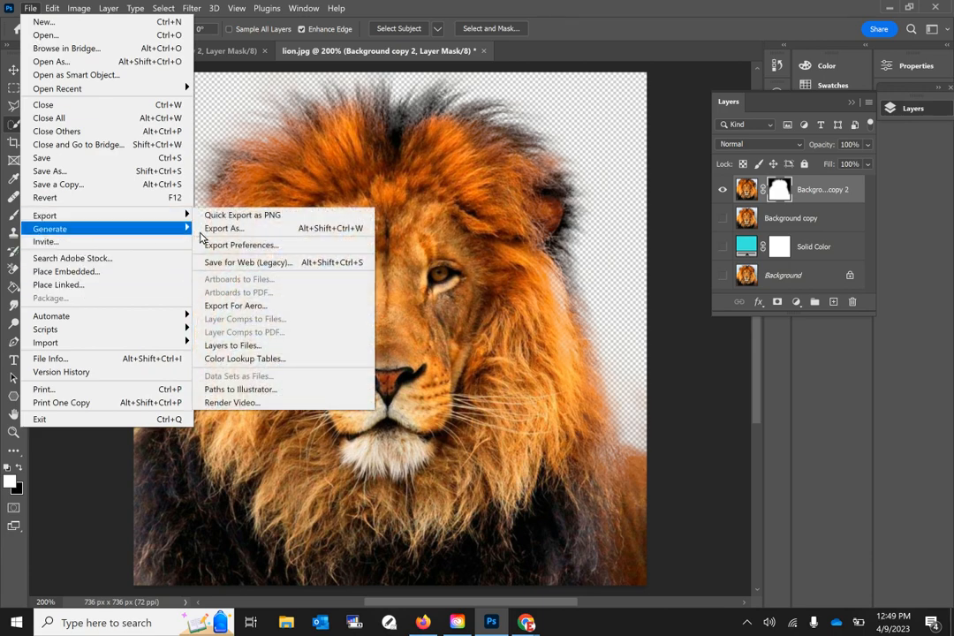
pyautogui.click(253, 229)
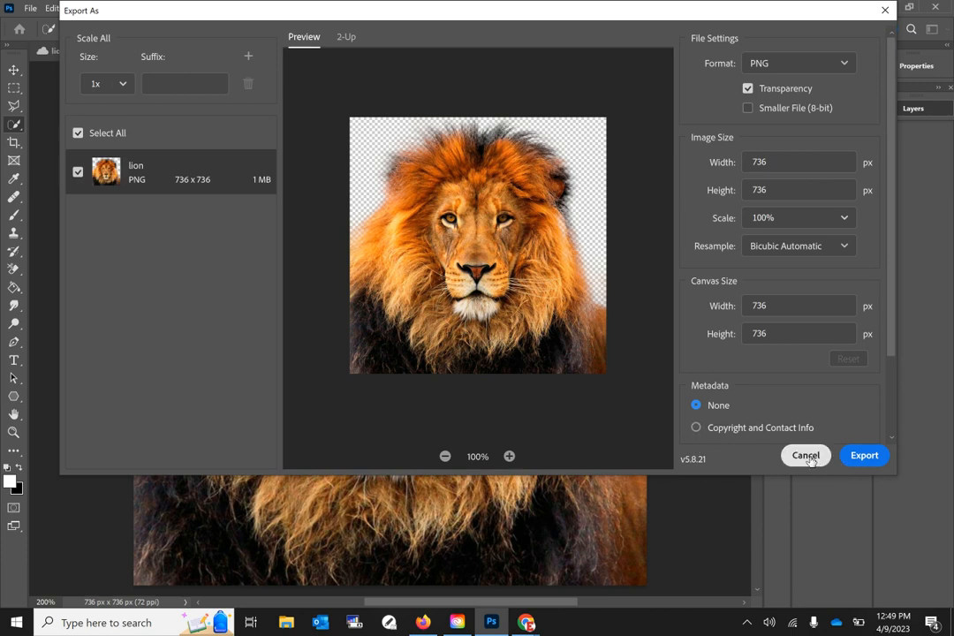
pyautogui.click(864, 455)
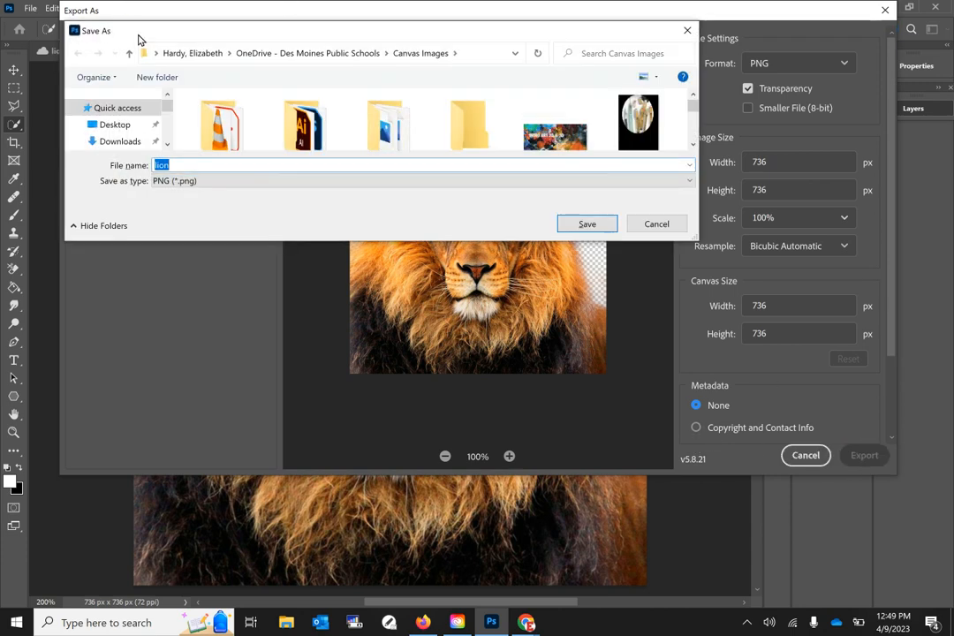
pyautogui.click(242, 164)
pyautogui.write('Hardy')
pyautogui.click(588, 223)
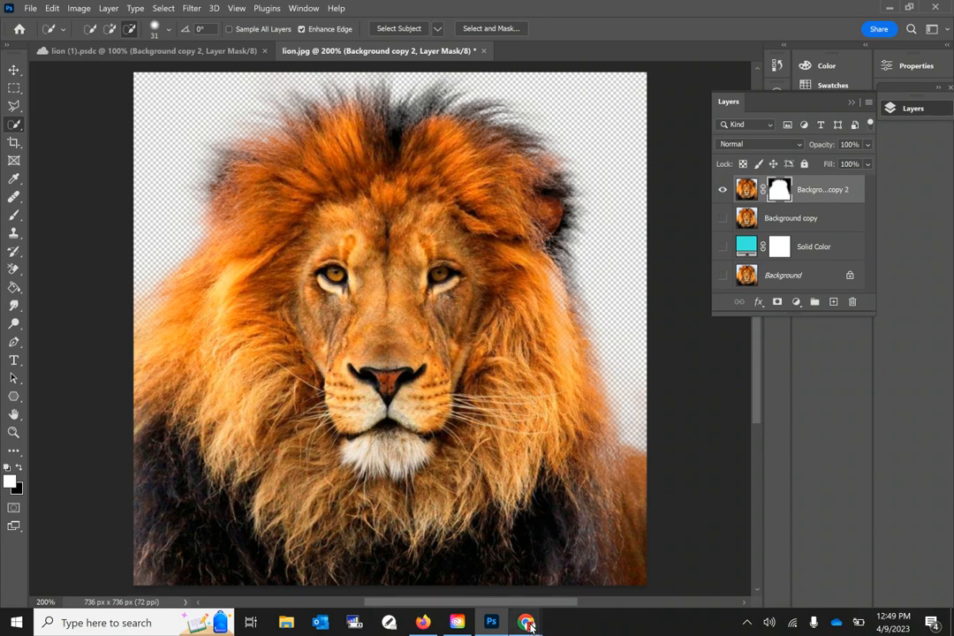
pyautogui.moveTo(529, 625)
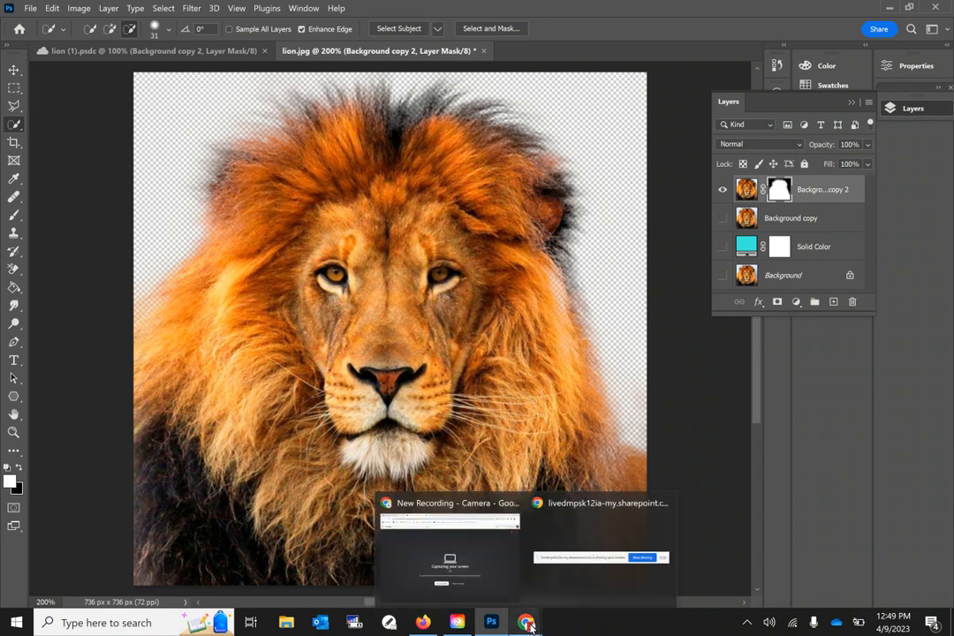
pyautogui.click(481, 590)
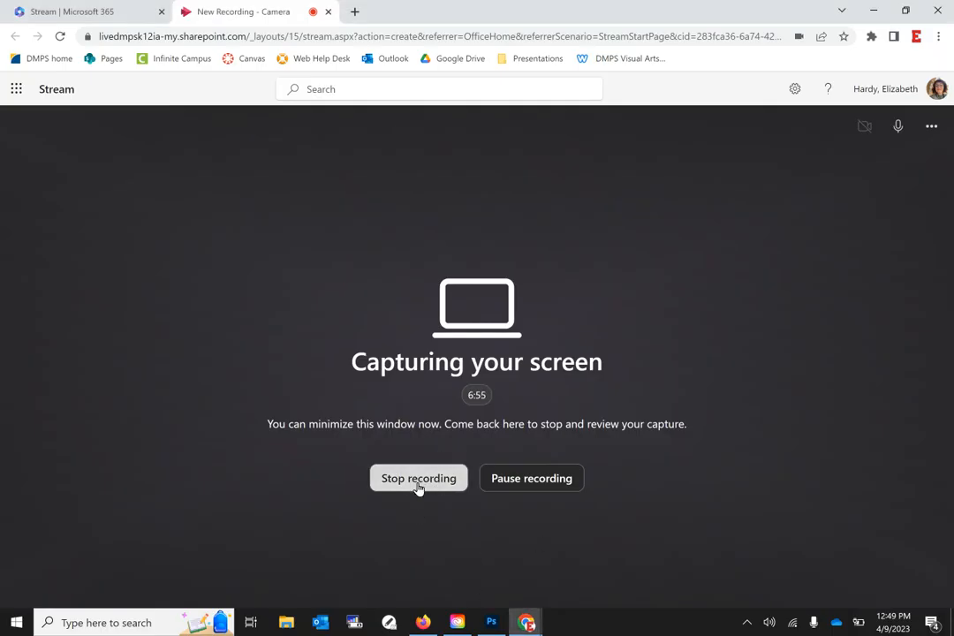